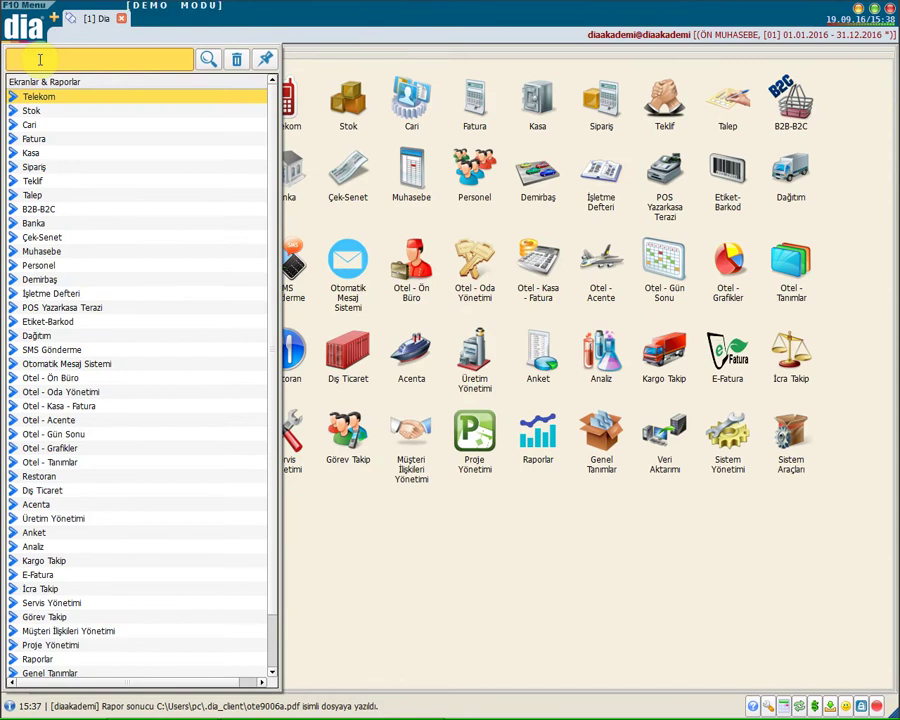
Search the program's screens for "teklif" and open the Teklif Listesi <scf2500>
type("te")
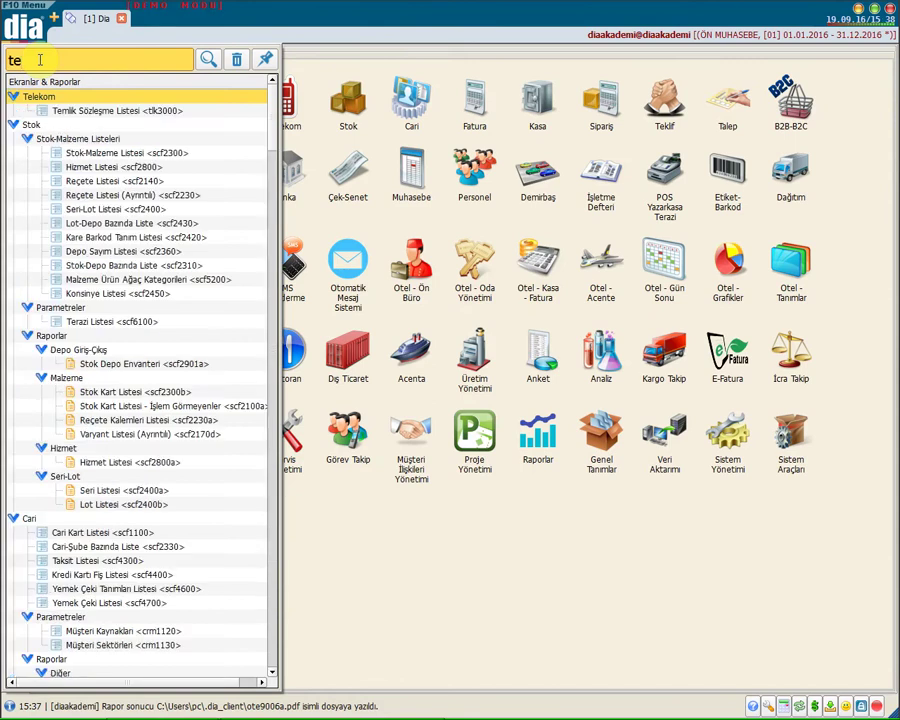
type("klif")
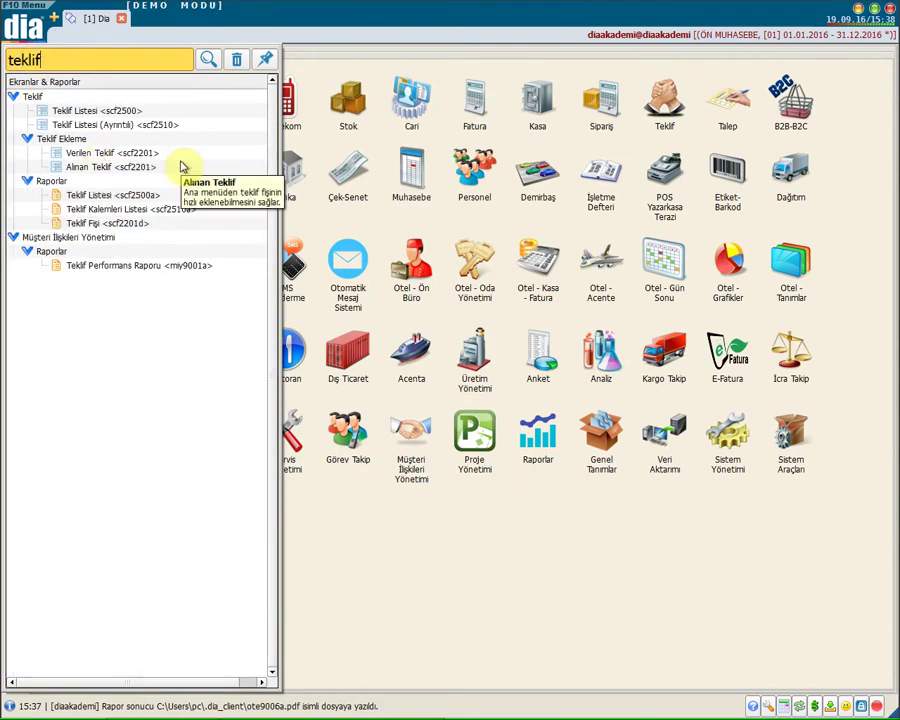
double_click(131, 113)
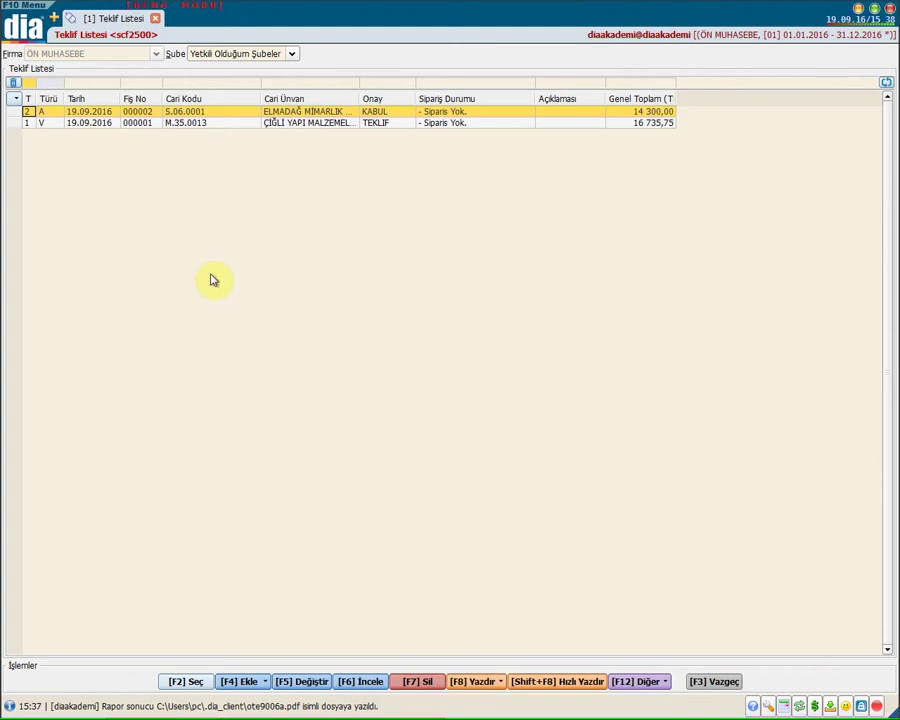
Add a new Verilen quote and enter 456987 as its Belge No
key("F4")
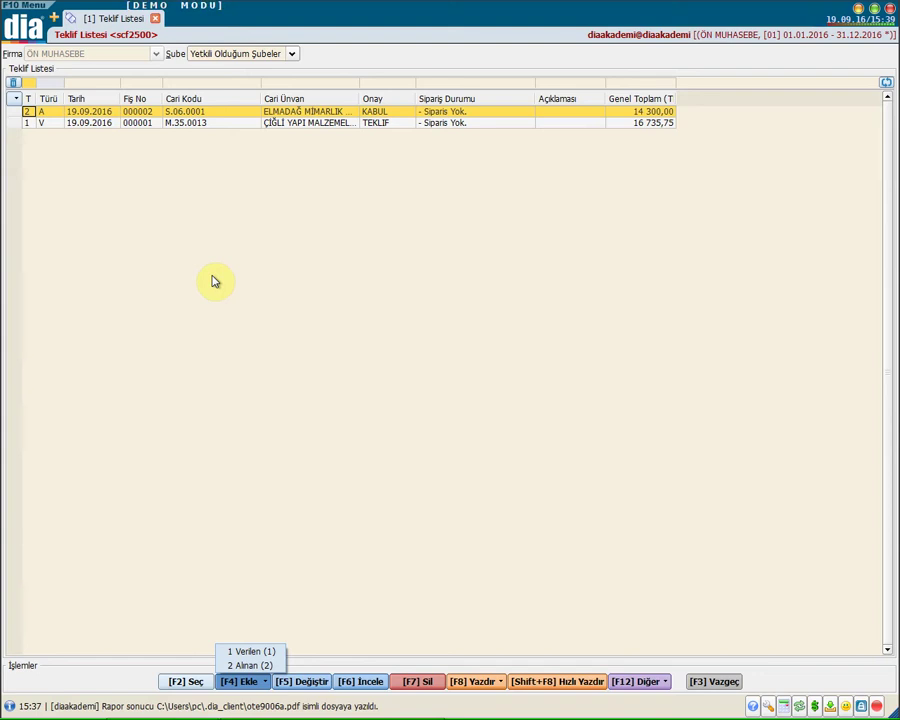
left_click(245, 652)
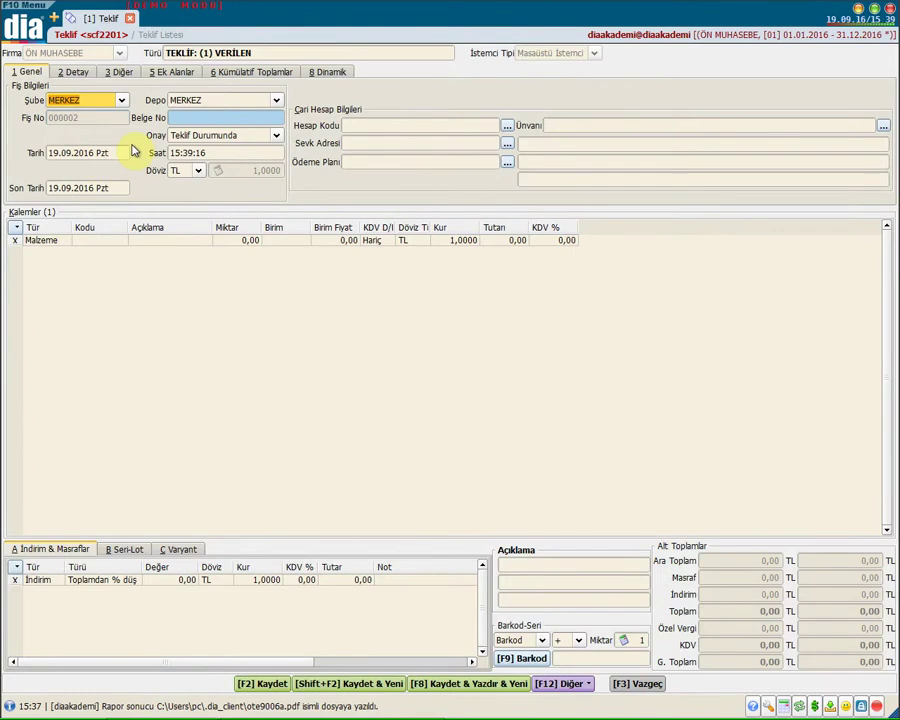
left_click(225, 101)
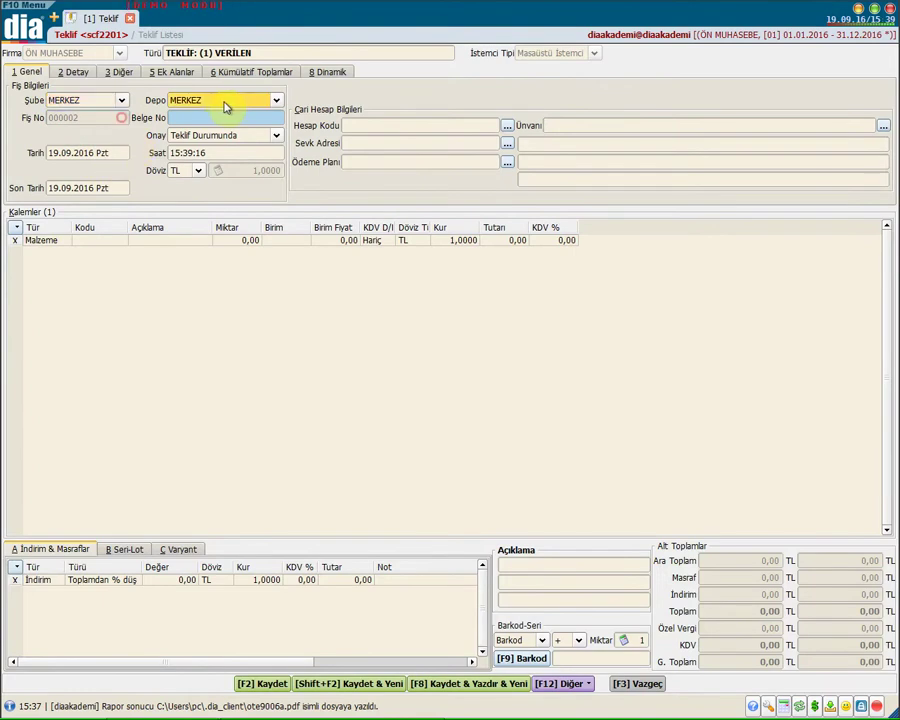
left_click(230, 117)
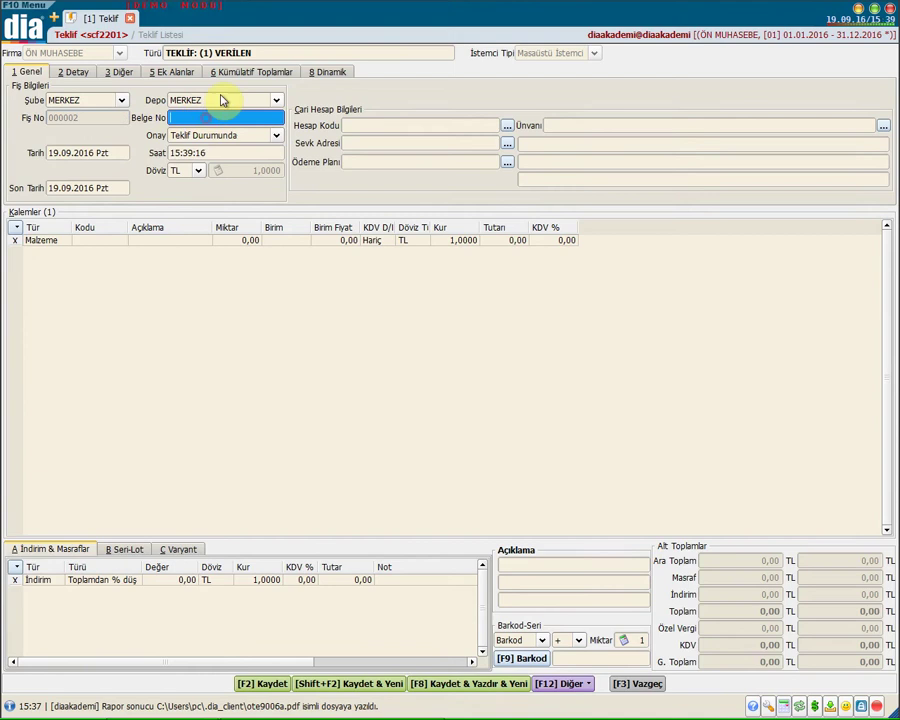
type("456987")
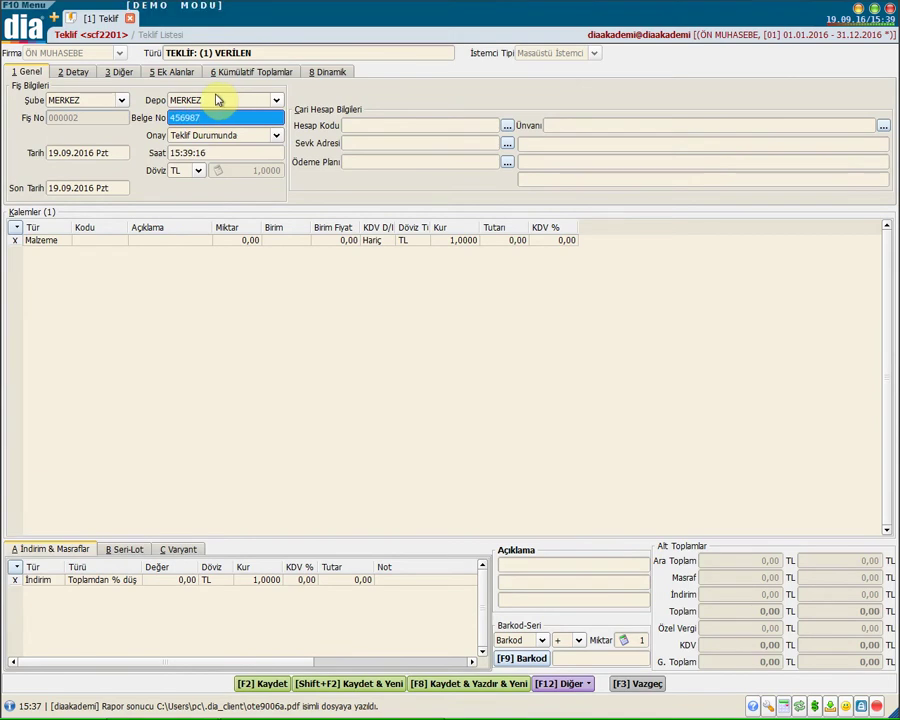
Review the quote's Onay options, Tarih, Saat, Son Tarih and available Döviz currencies
left_click(262, 137)
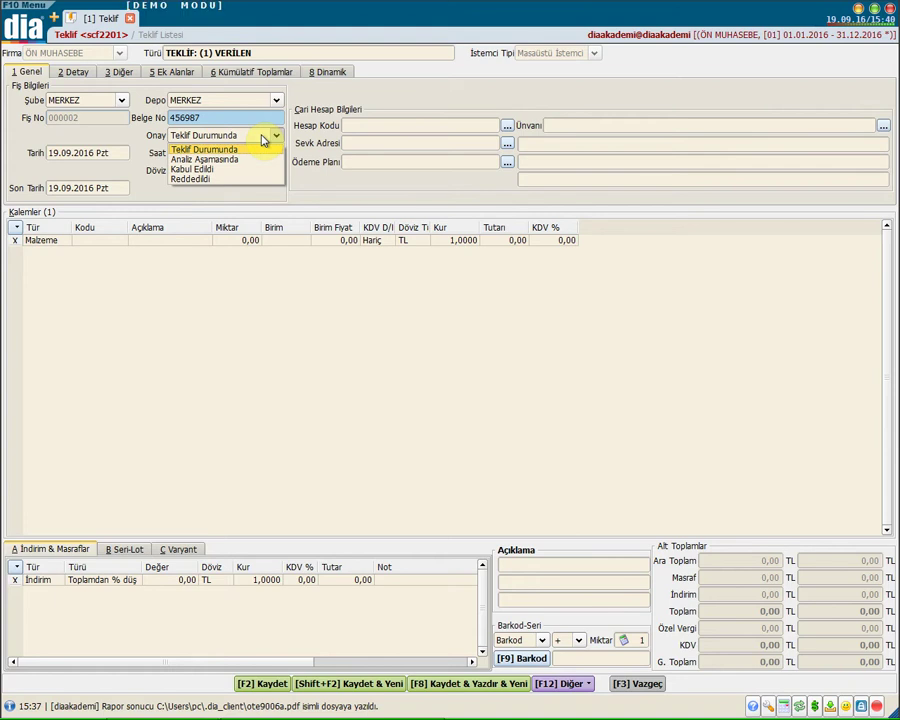
left_click(264, 140)
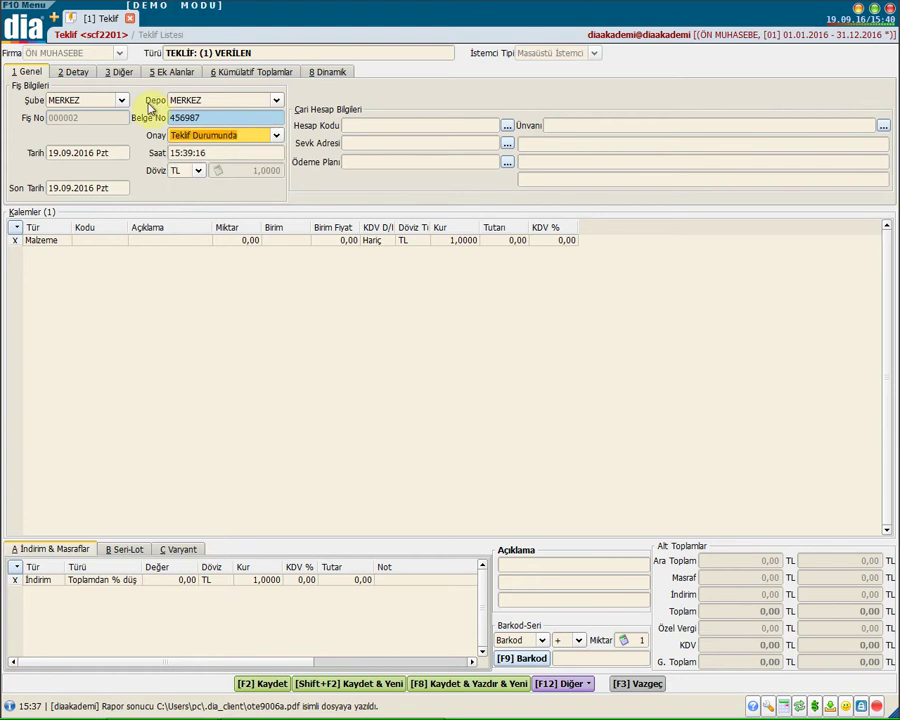
left_click(118, 153)
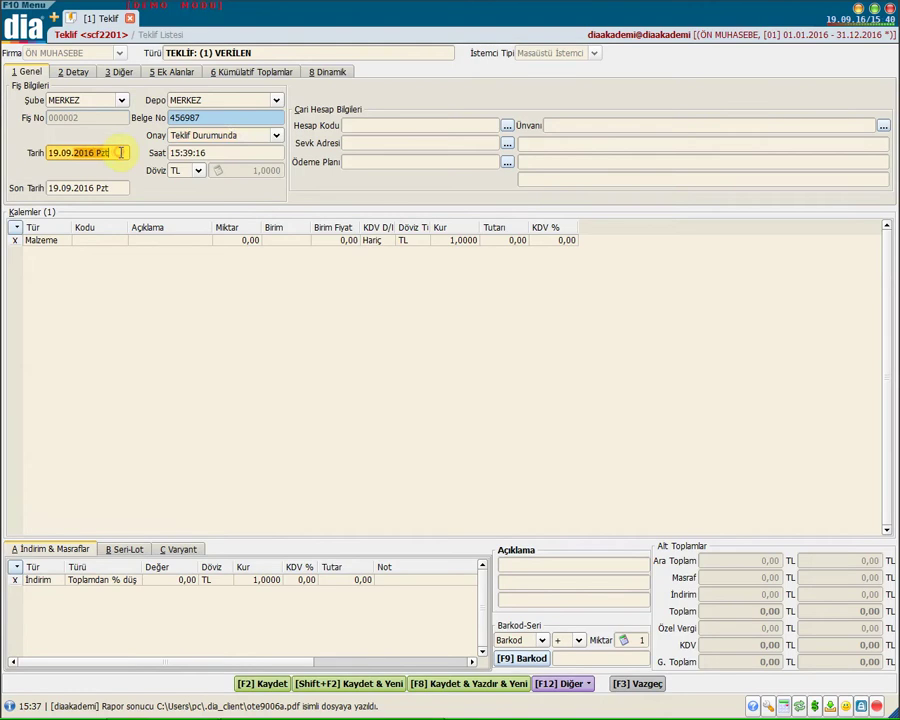
left_click(230, 152)
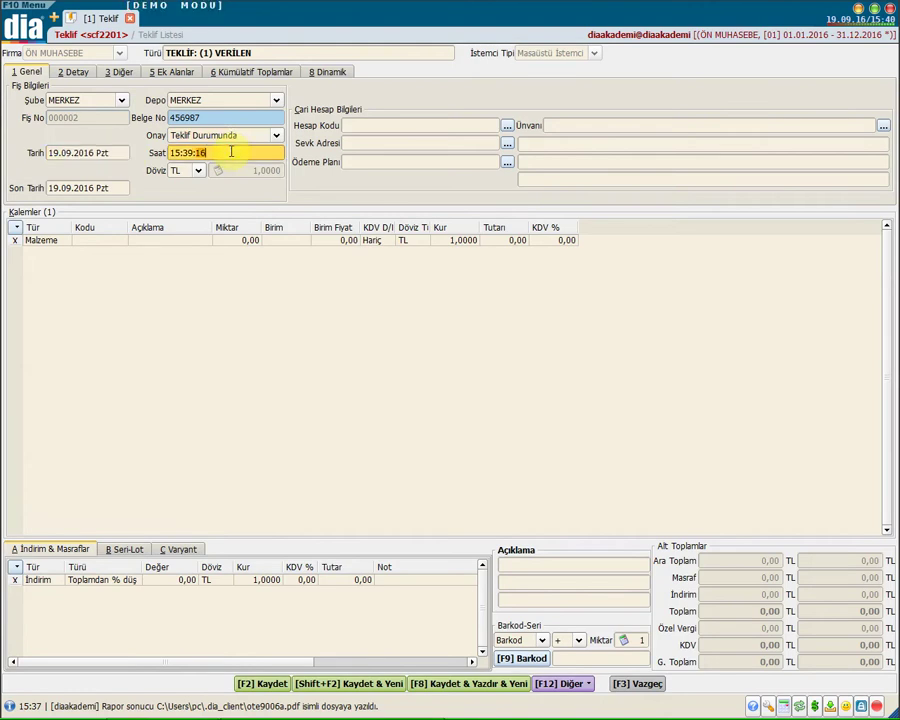
left_click(117, 187)
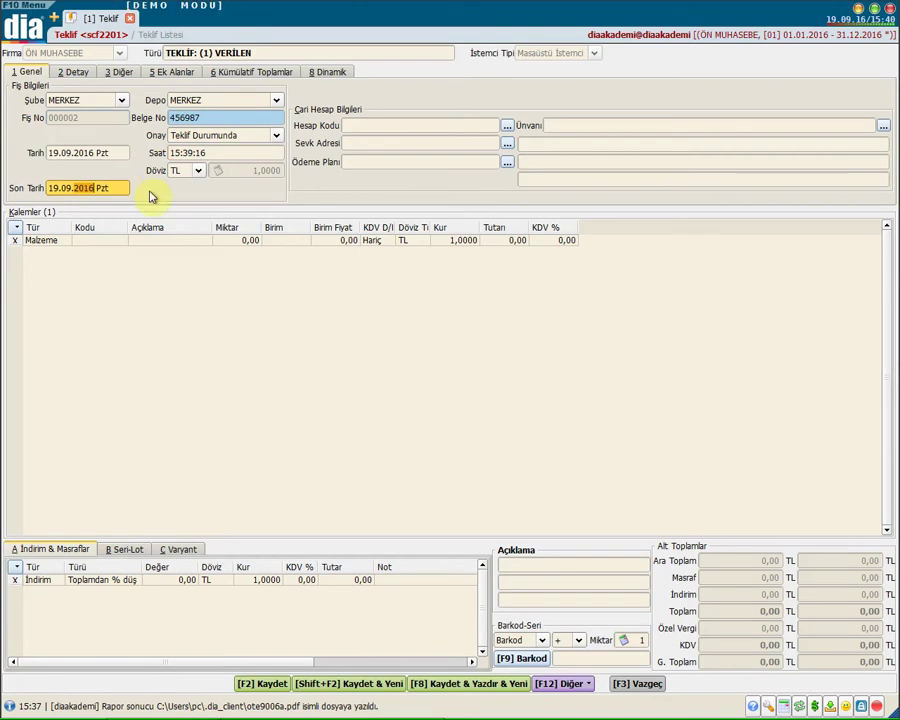
left_click(198, 171)
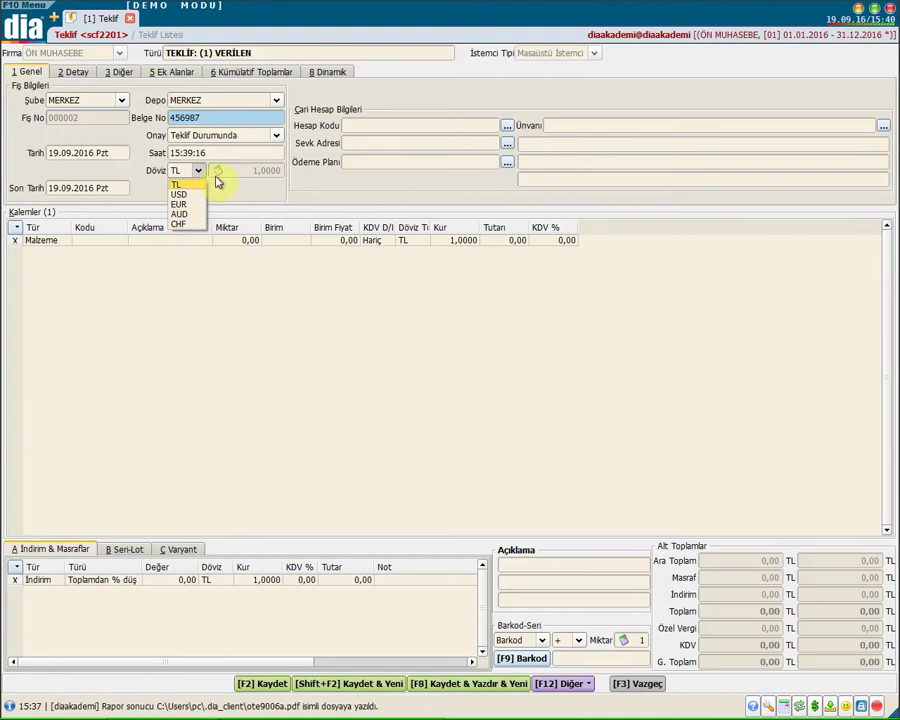
left_click(266, 192)
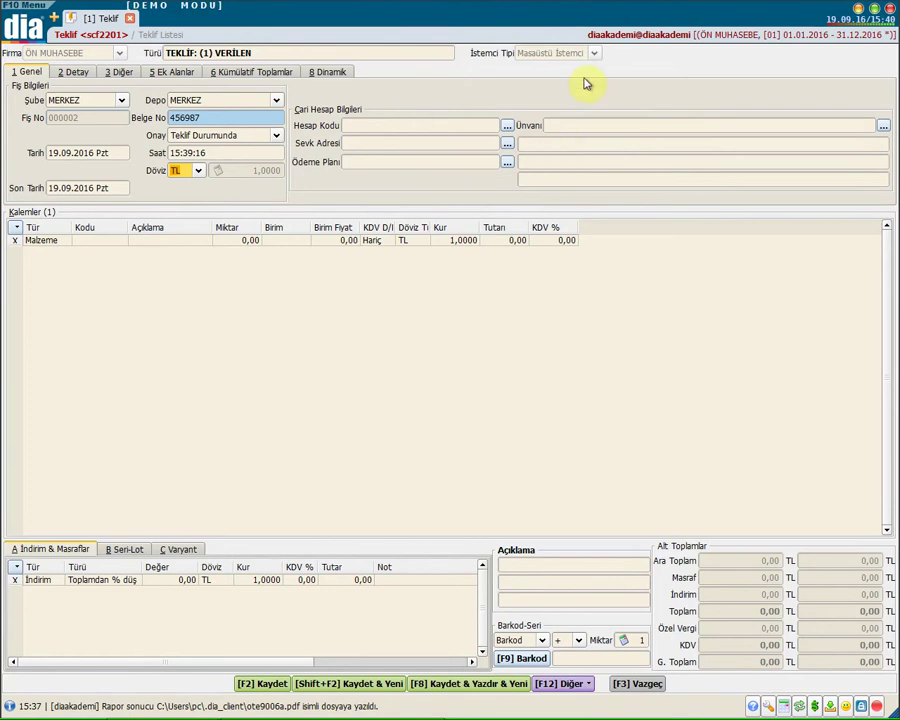
Assign the account GAZİEMİR İNŞAAT LTD.ŞTİ. to the quote from the Cari Kart Listesi
left_click(883, 128)
left_click(884, 127)
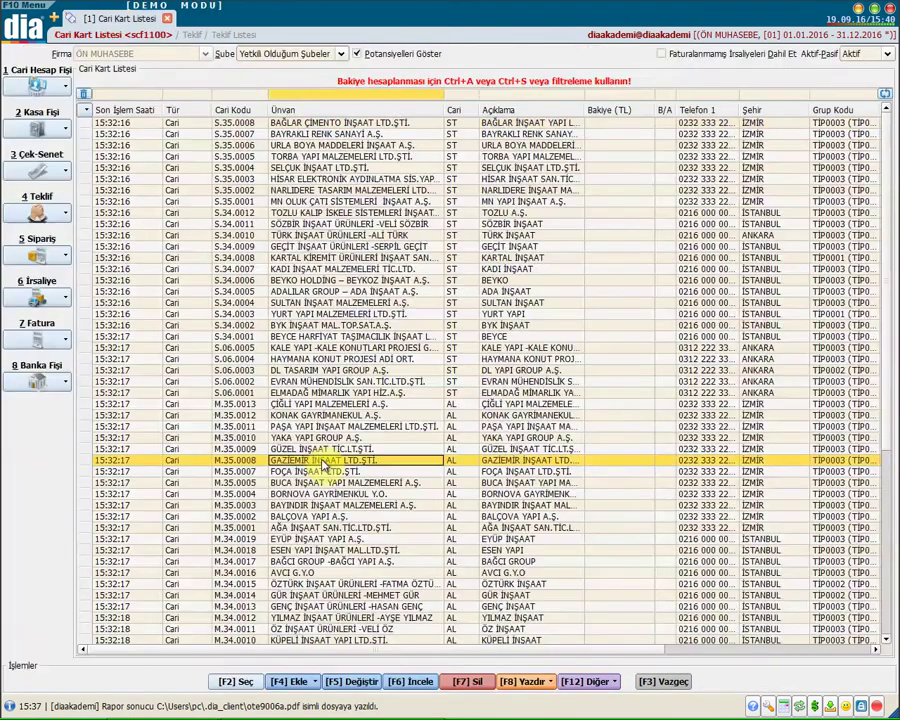
double_click(321, 460)
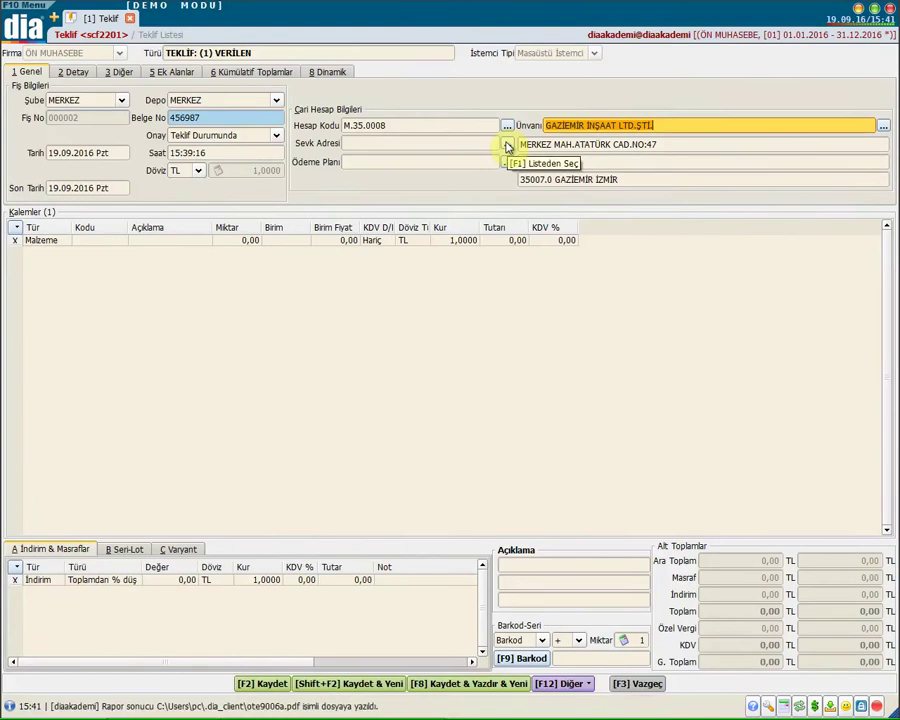
left_click(352, 164)
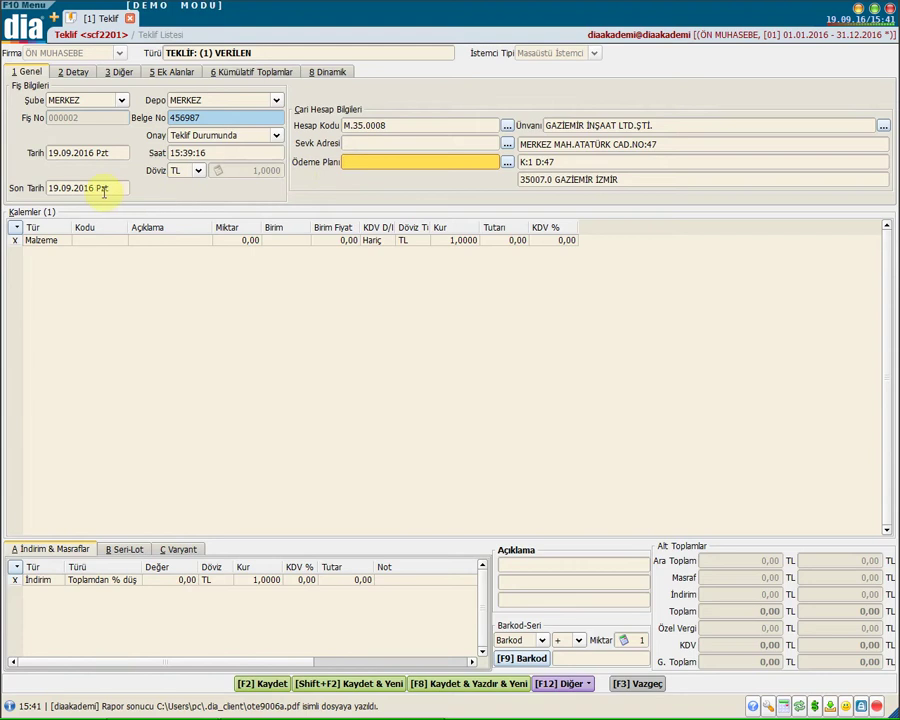
Set the first line item's type to Malzeme and fill it with stock card 000043, 128240 MİKRODALGA FIRIN
left_click(104, 241)
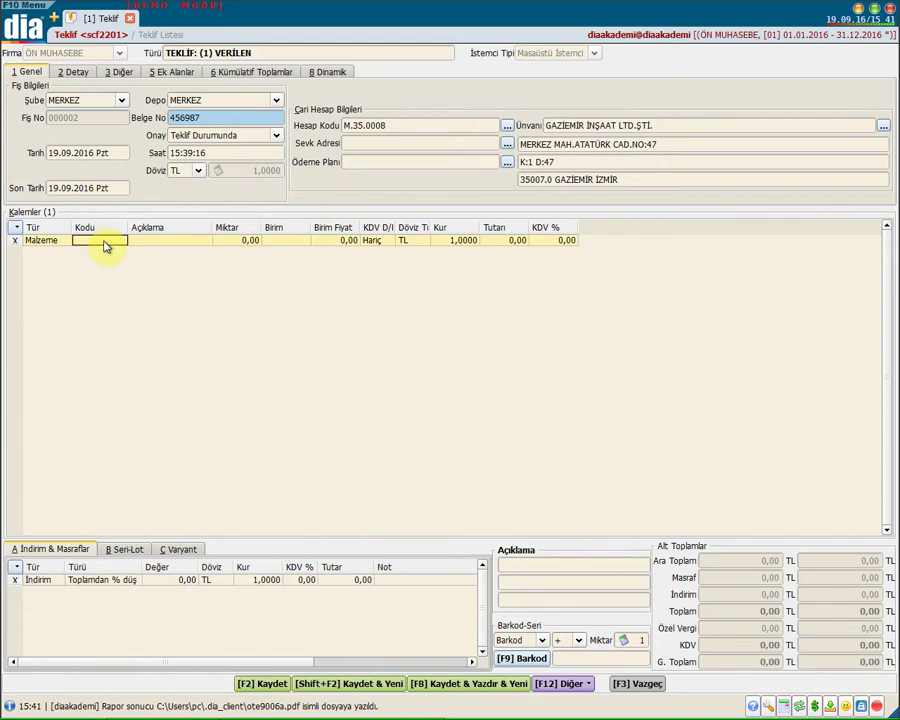
left_click(64, 241)
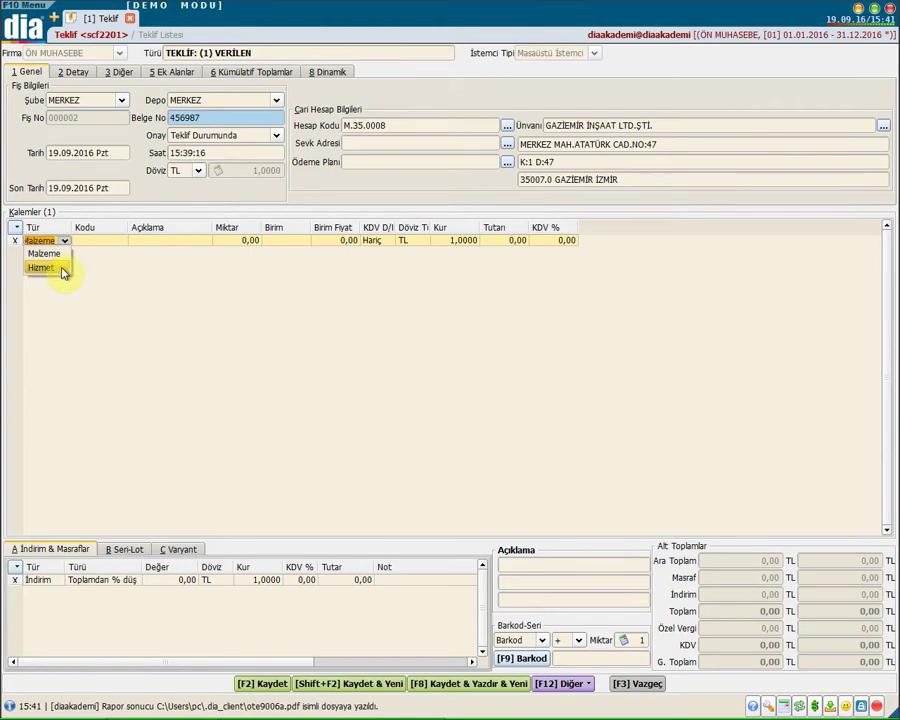
left_click(58, 262)
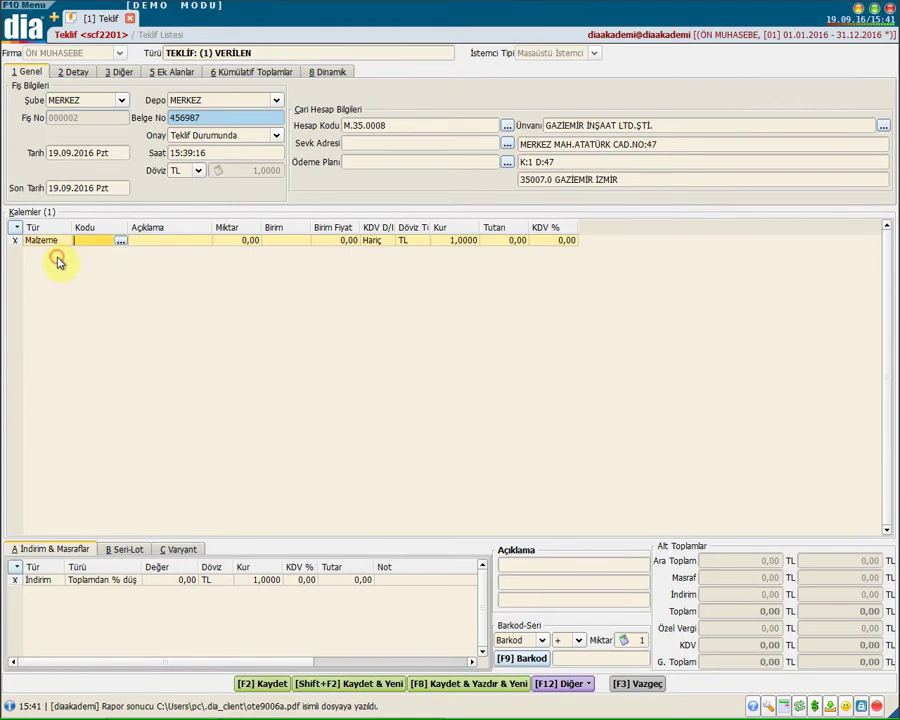
left_click(120, 246)
left_click(130, 245)
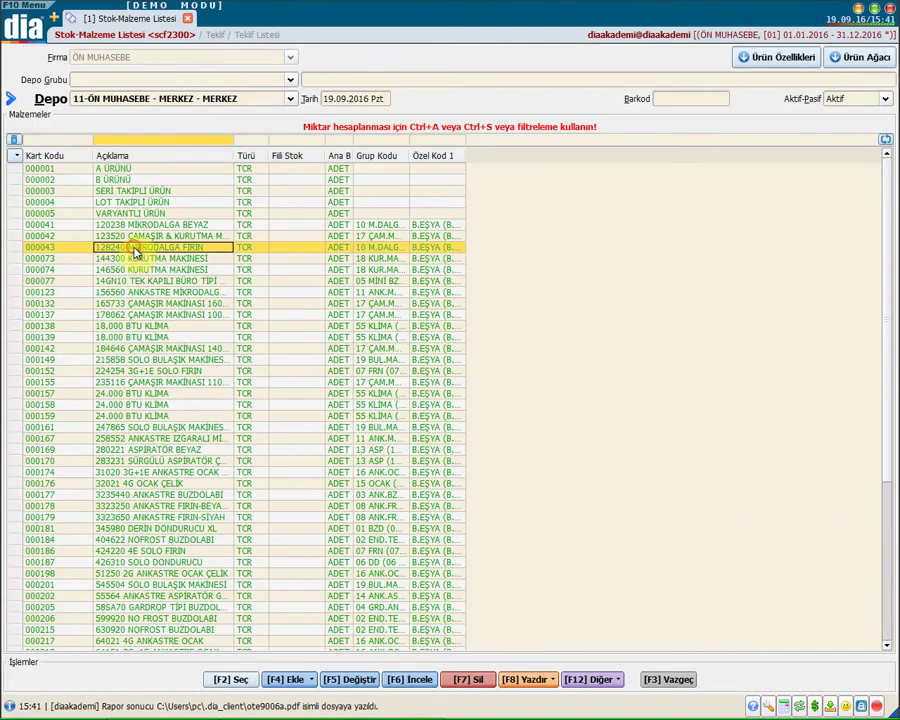
left_click(231, 679)
Set the microwave line's quantity to 50 and take its unit price from the Son Satış price
left_click(248, 244)
type("5")
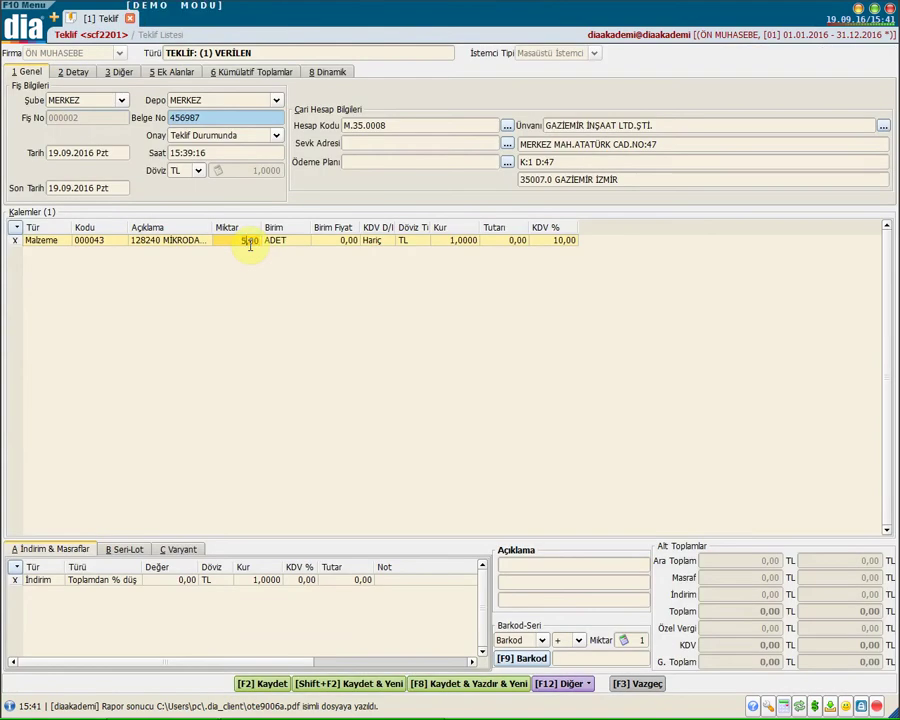
type("0")
left_click(320, 244)
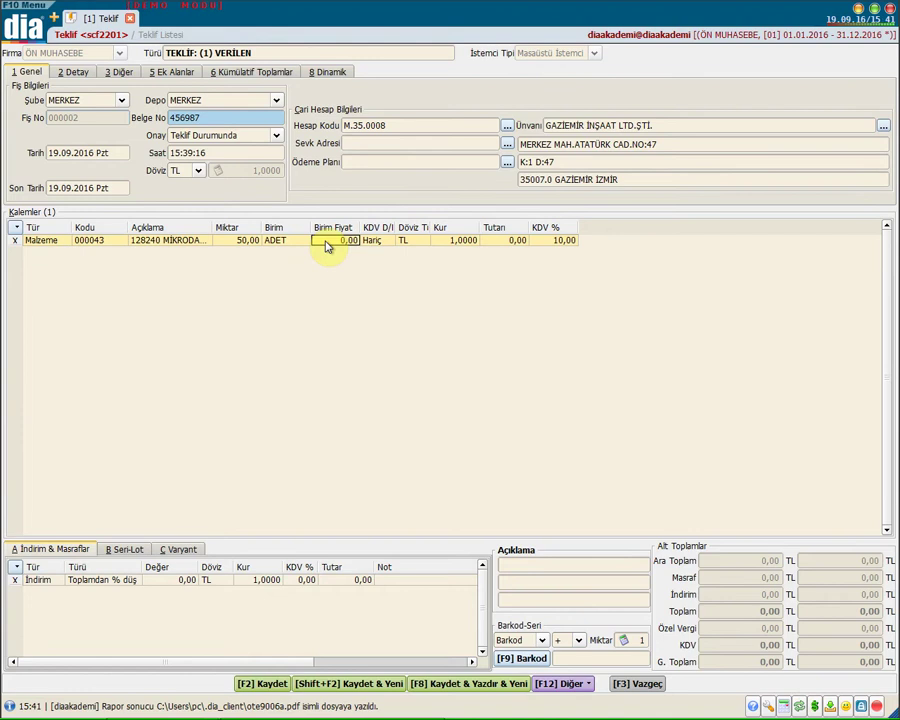
right_click(327, 246)
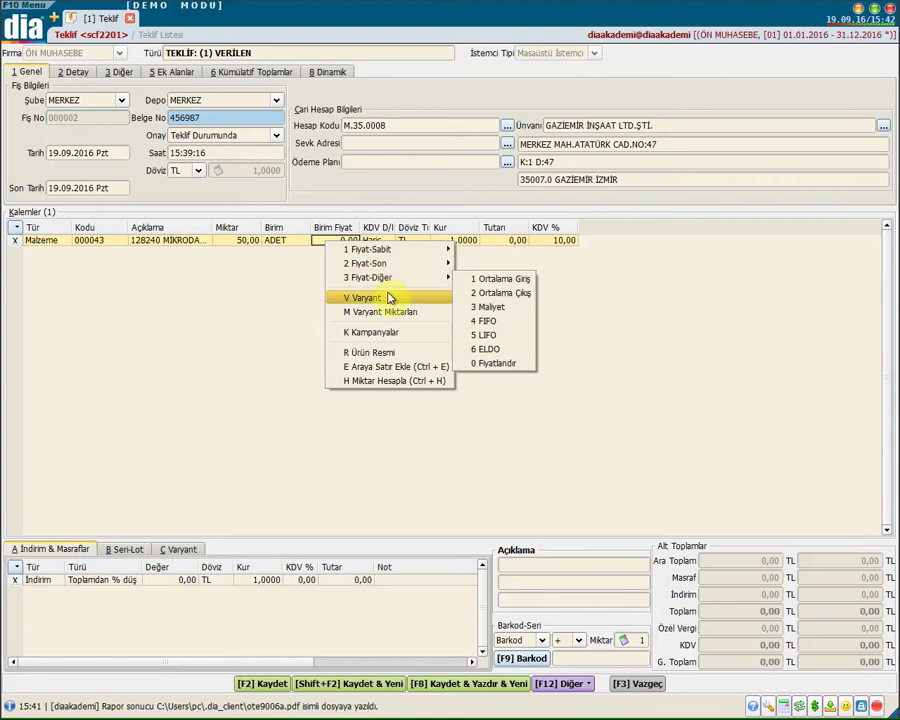
mouse_move(394, 264)
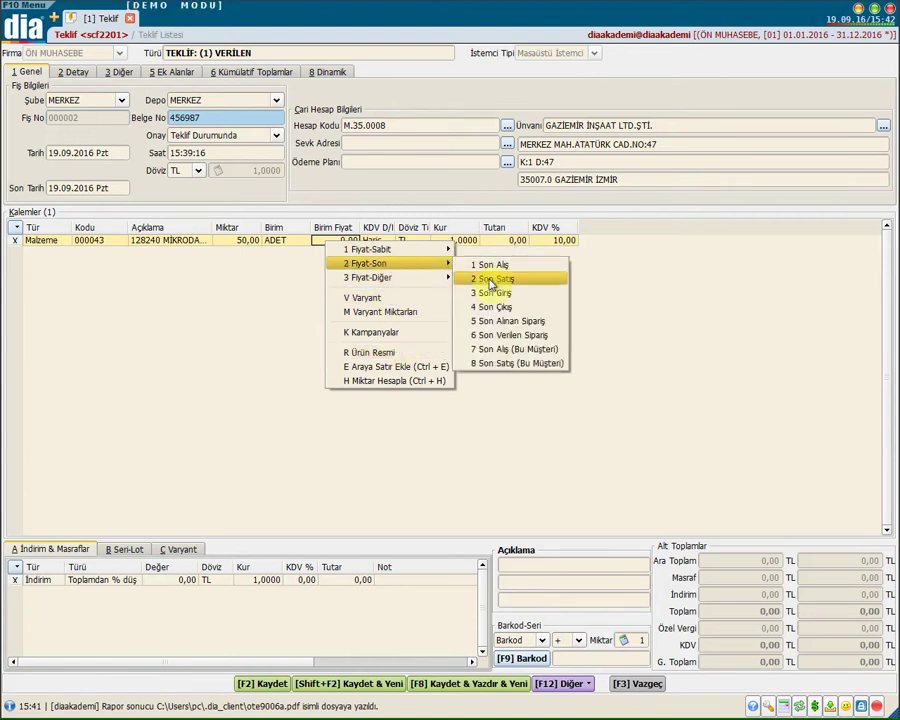
left_click(490, 280)
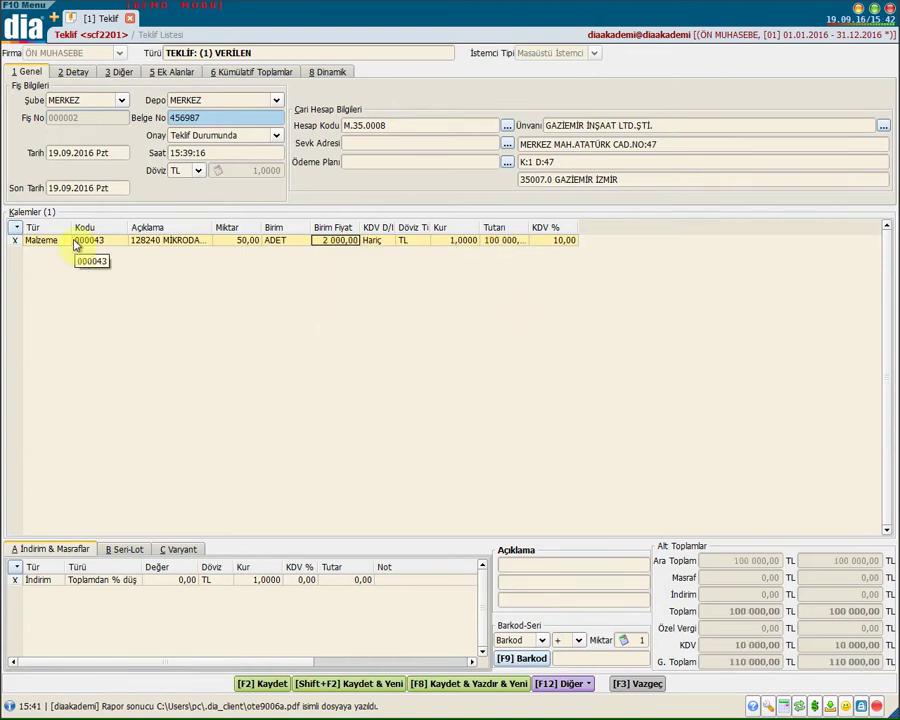
Show the Teslimat Tarihi, Talep No and Talep Tarihi columns in the line items and widen the Teslimat Tarihi column
left_click(16, 229)
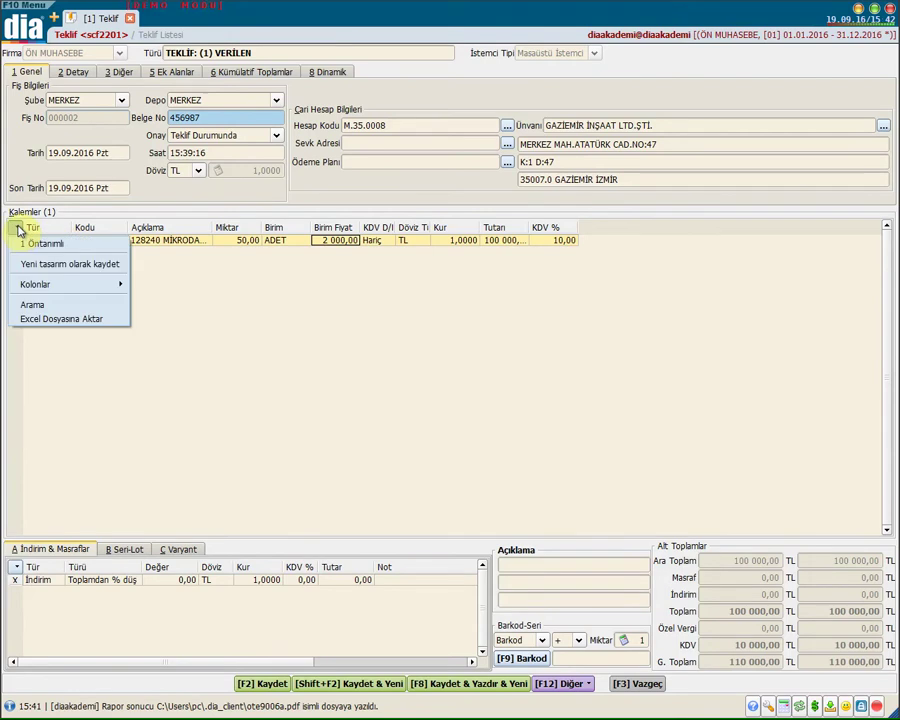
mouse_move(58, 290)
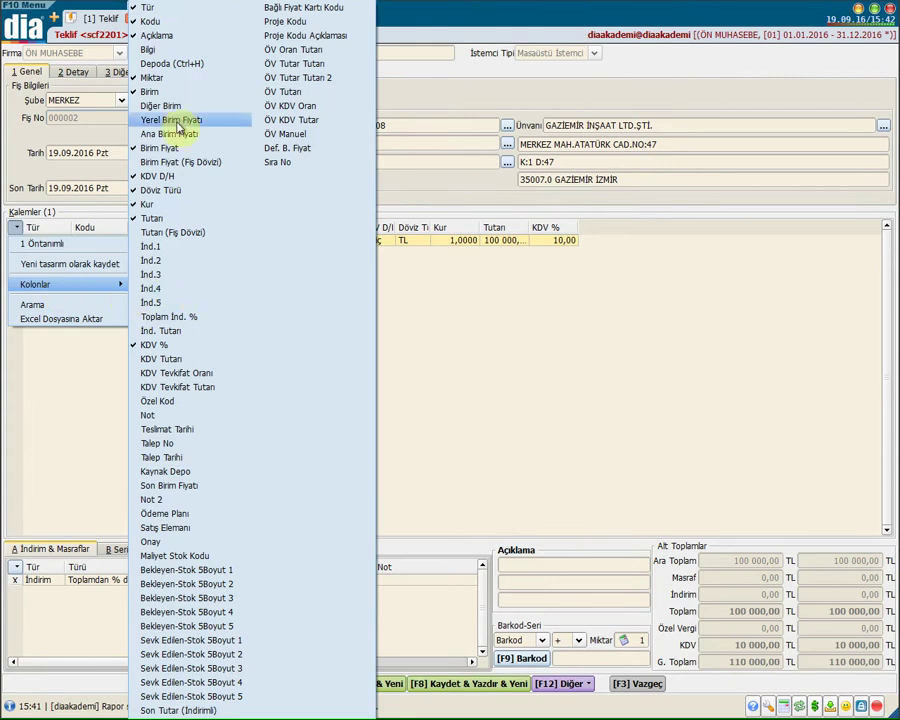
left_click(227, 93)
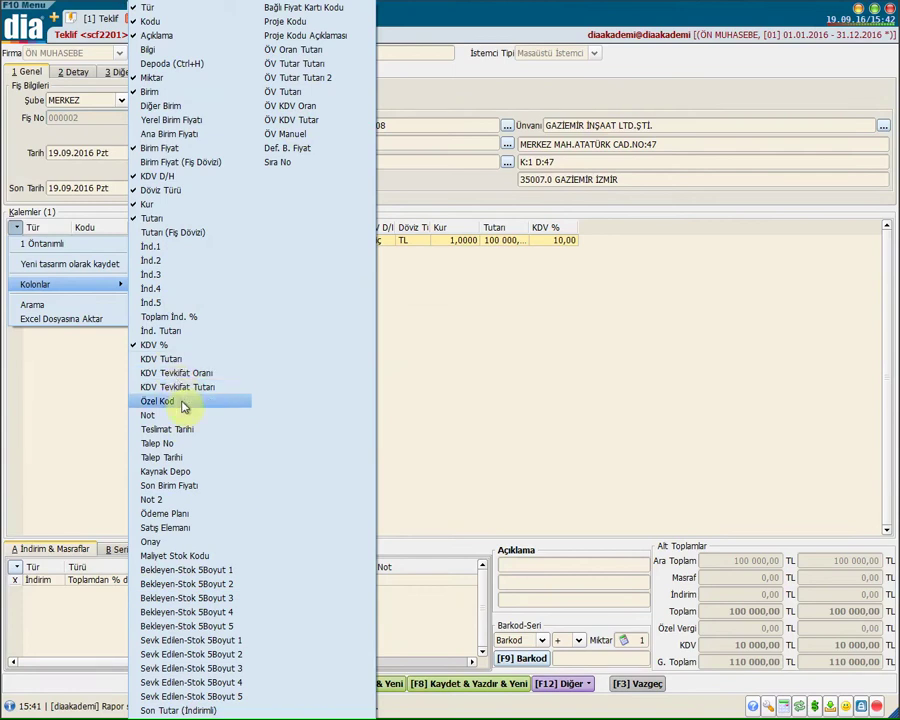
left_click(194, 434)
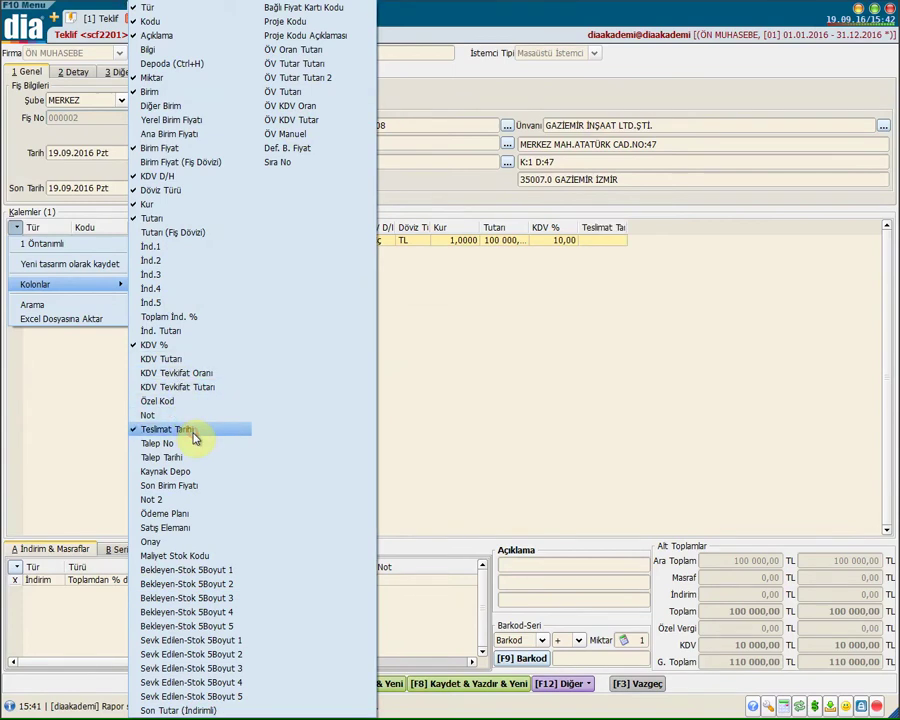
left_click(187, 445)
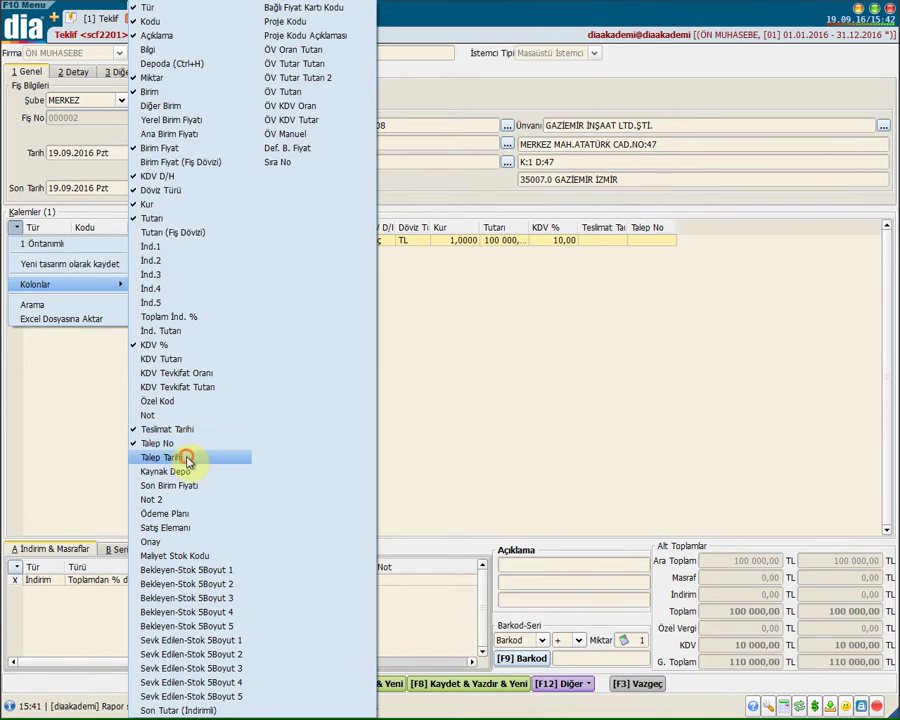
left_click(187, 459)
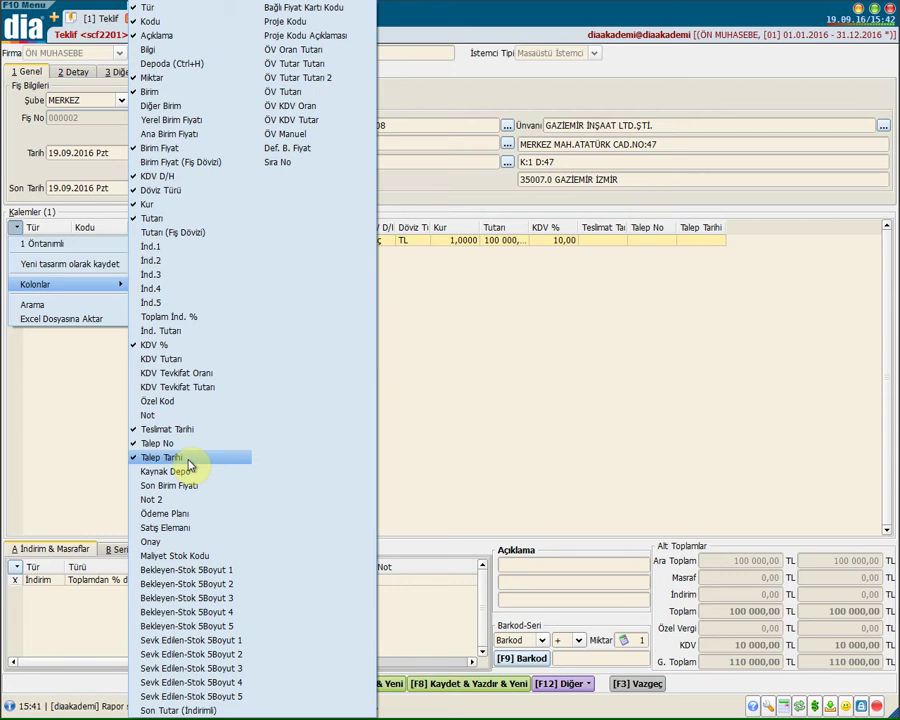
left_click(361, 196)
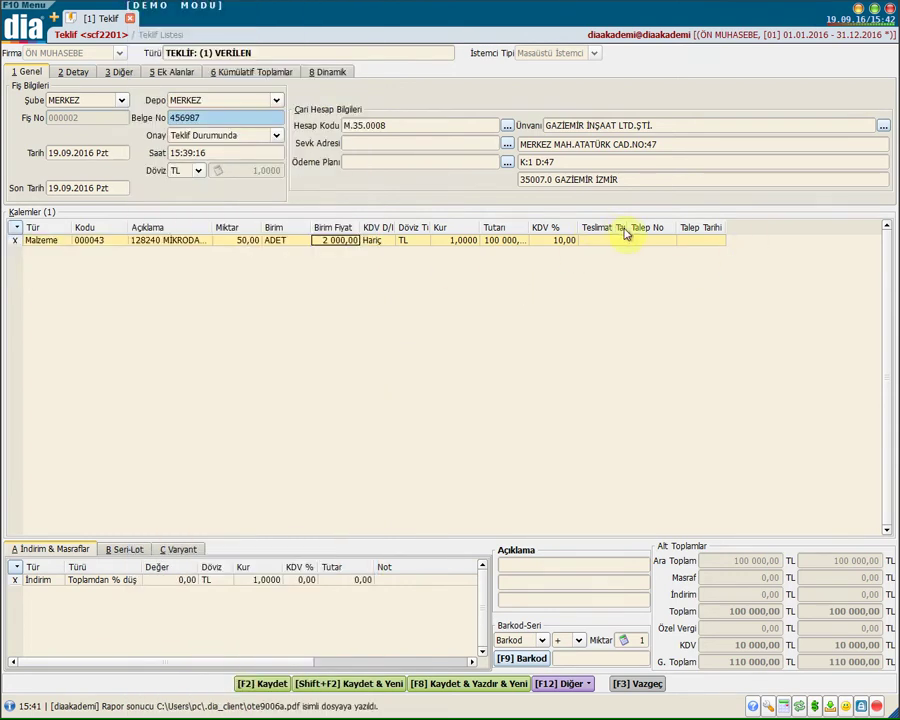
left_click_drag(625, 228, 663, 227)
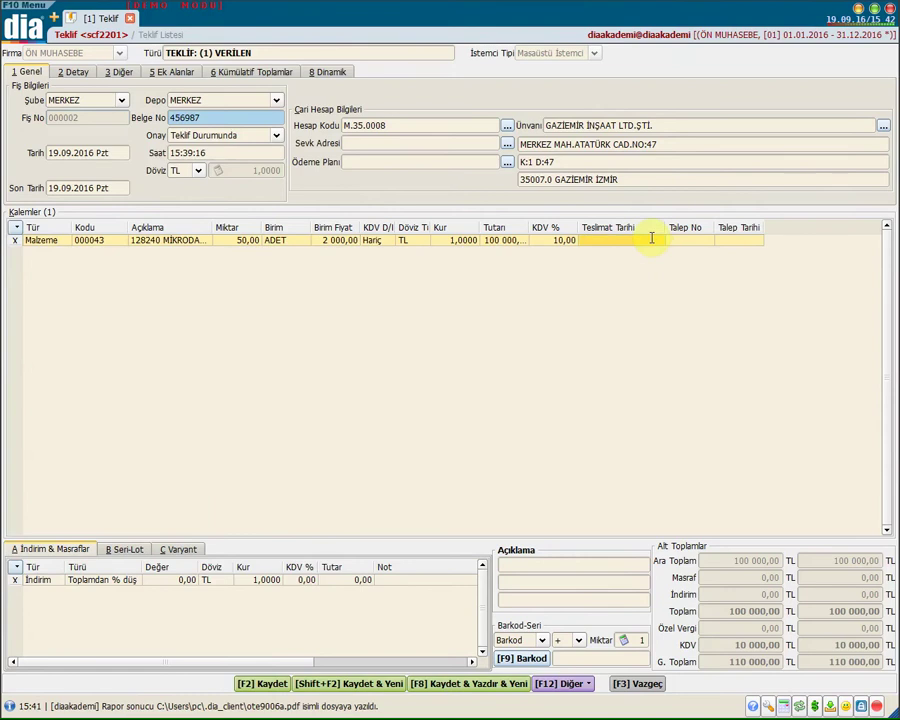
Set the microwave line's Teslimat Tarihi to 19.10.2016 and delete the empty second line item
type("19.10.2016")
key("Down")
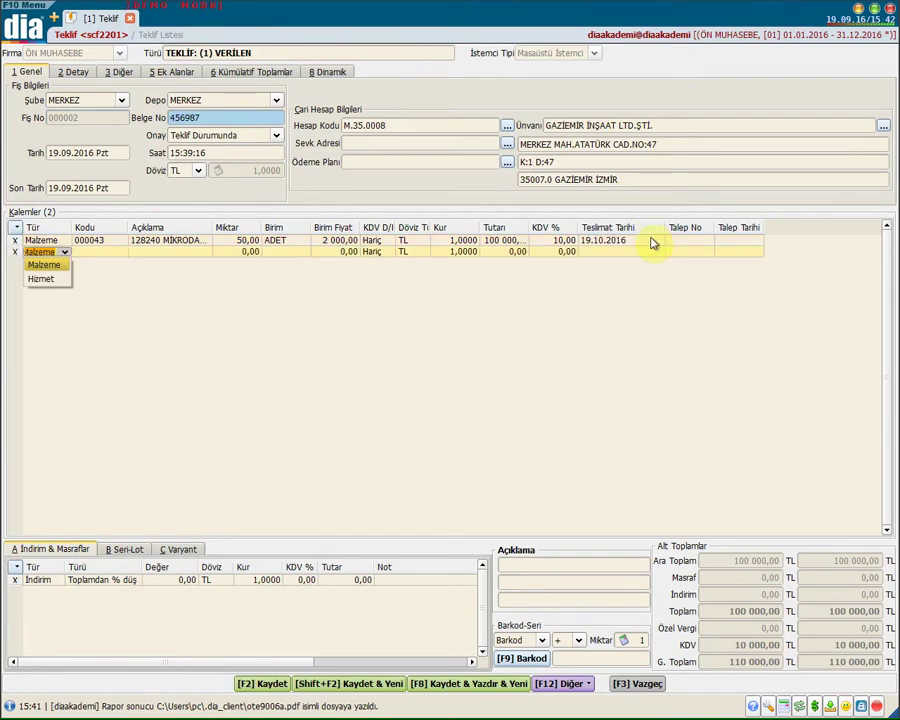
left_click(687, 241)
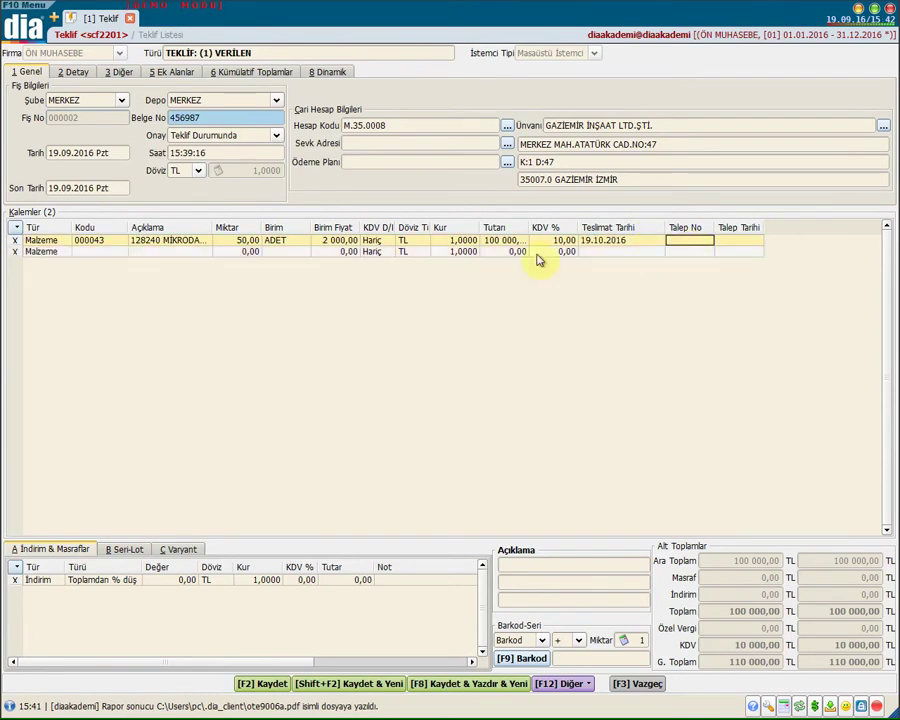
left_click(15, 251)
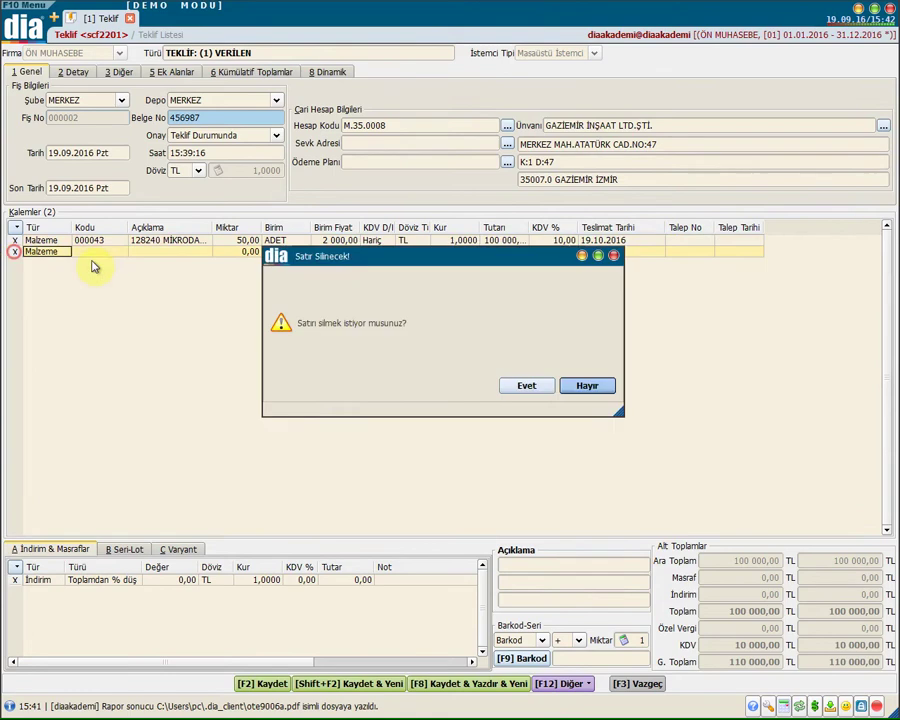
left_click(547, 390)
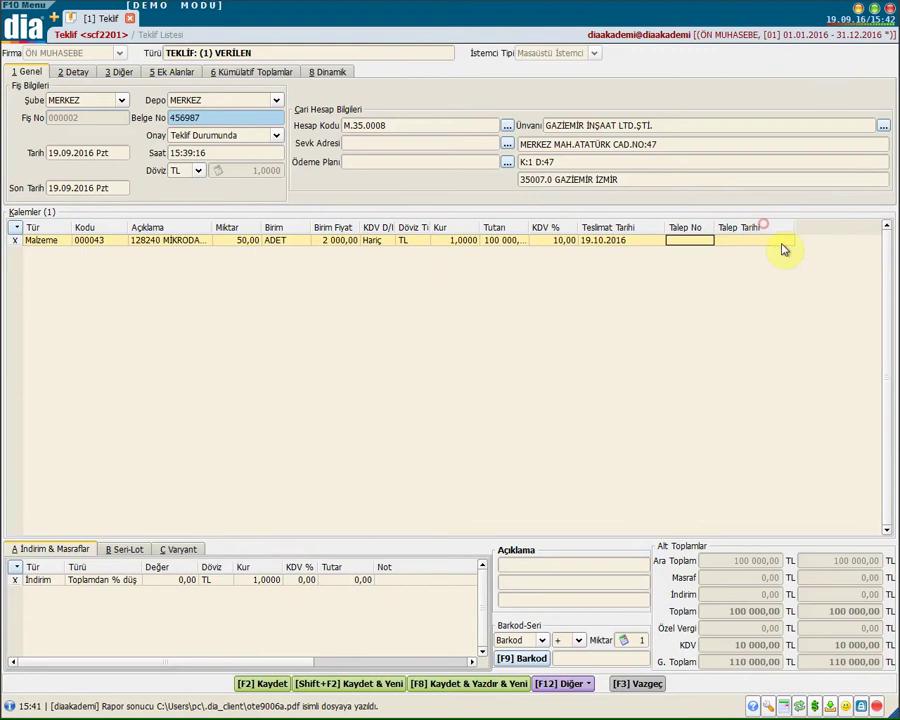
left_click(775, 241)
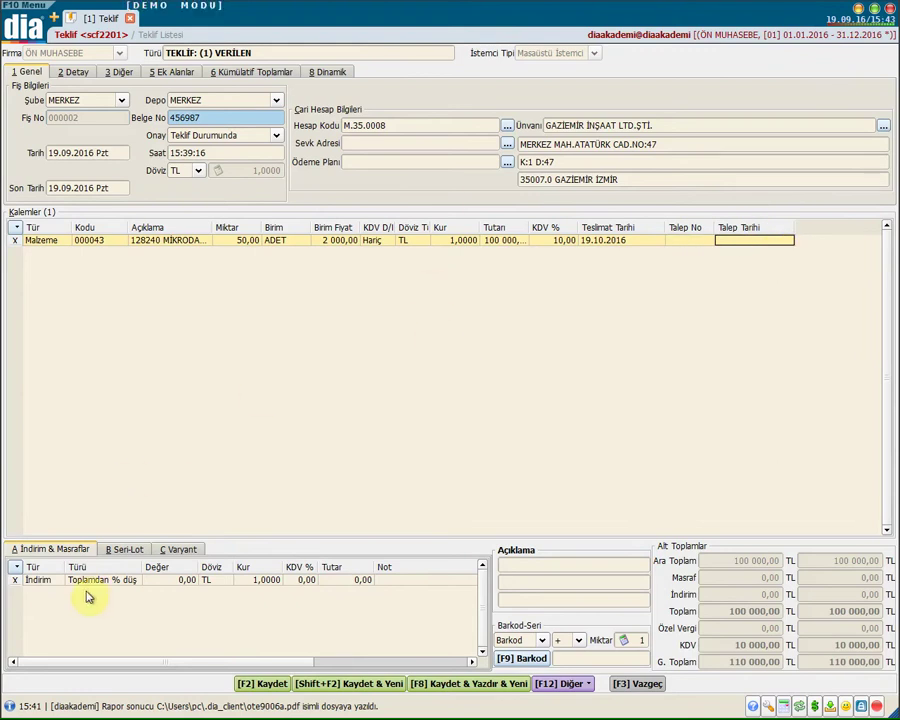
Examine the line item's discount types, Seri-Lot and Varyant details, and the Barkod-Seri entry options
left_click(36, 580)
left_click(118, 585)
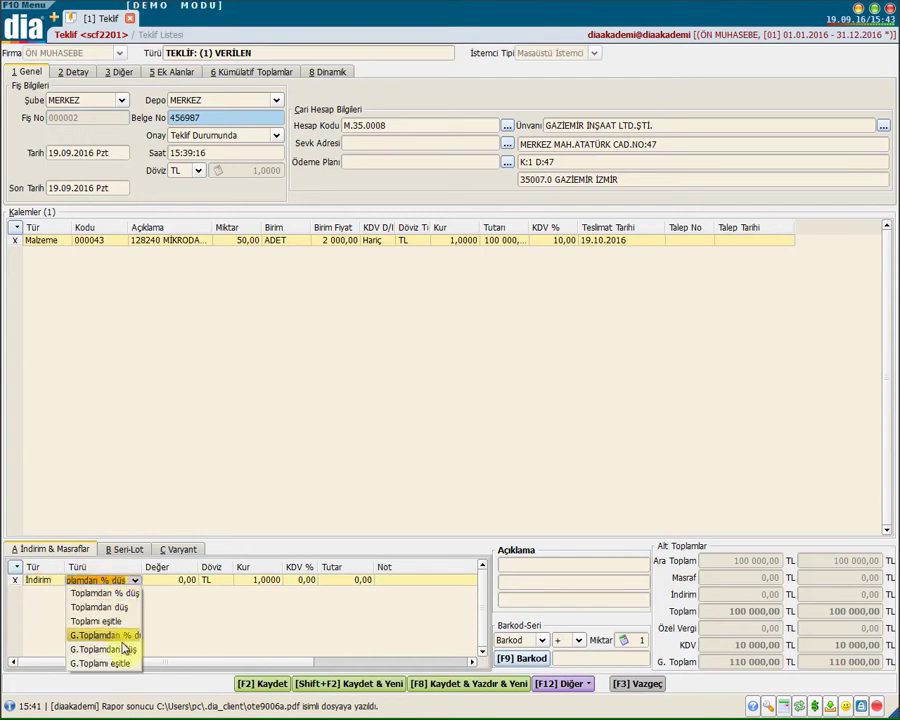
left_click(193, 620)
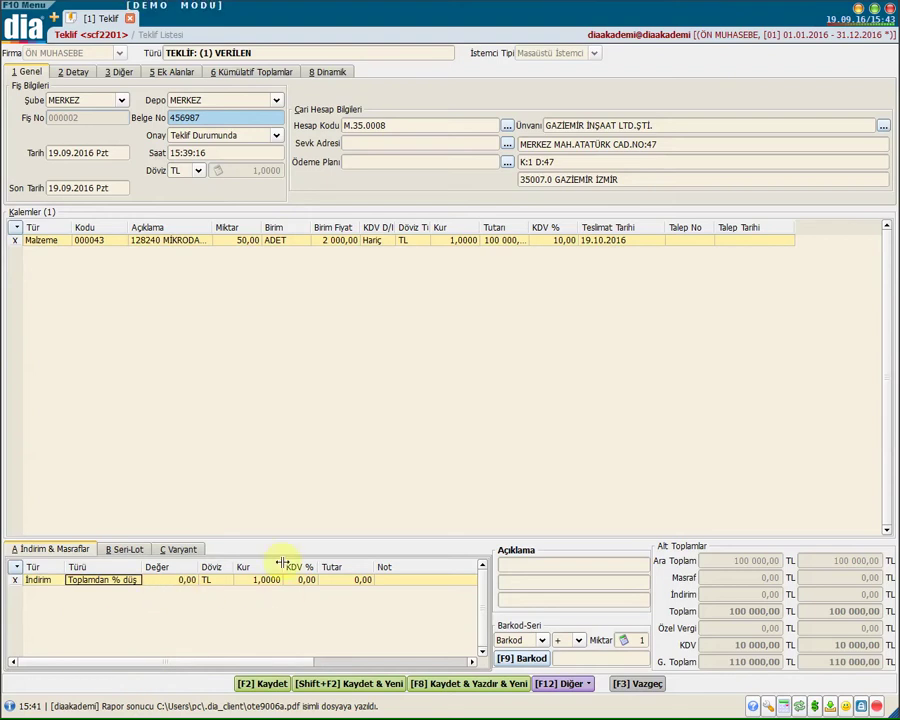
left_click(129, 548)
left_click(321, 240)
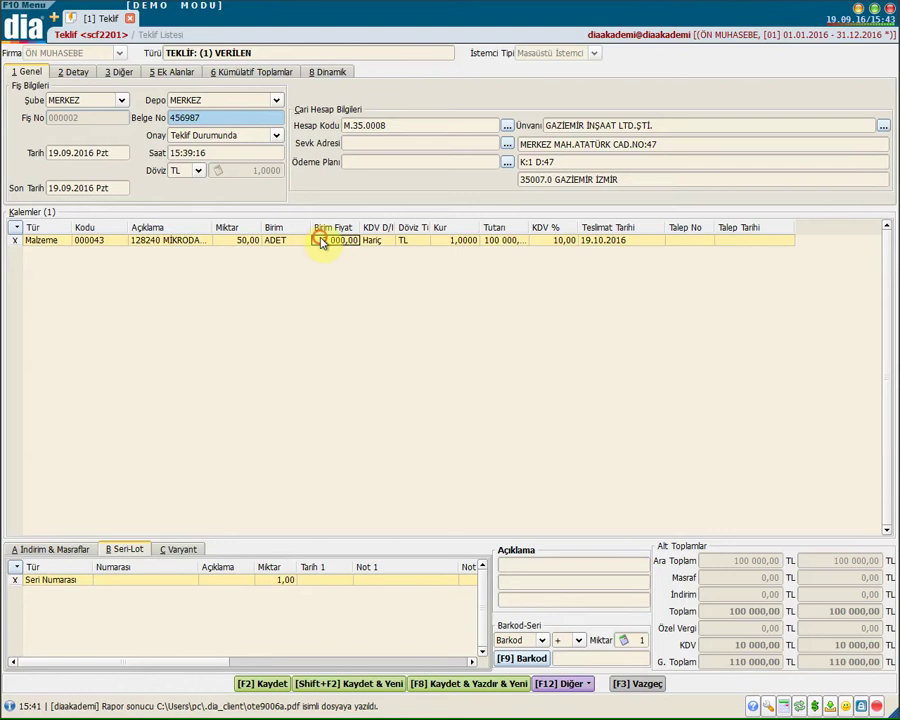
left_click(172, 580)
left_click(180, 548)
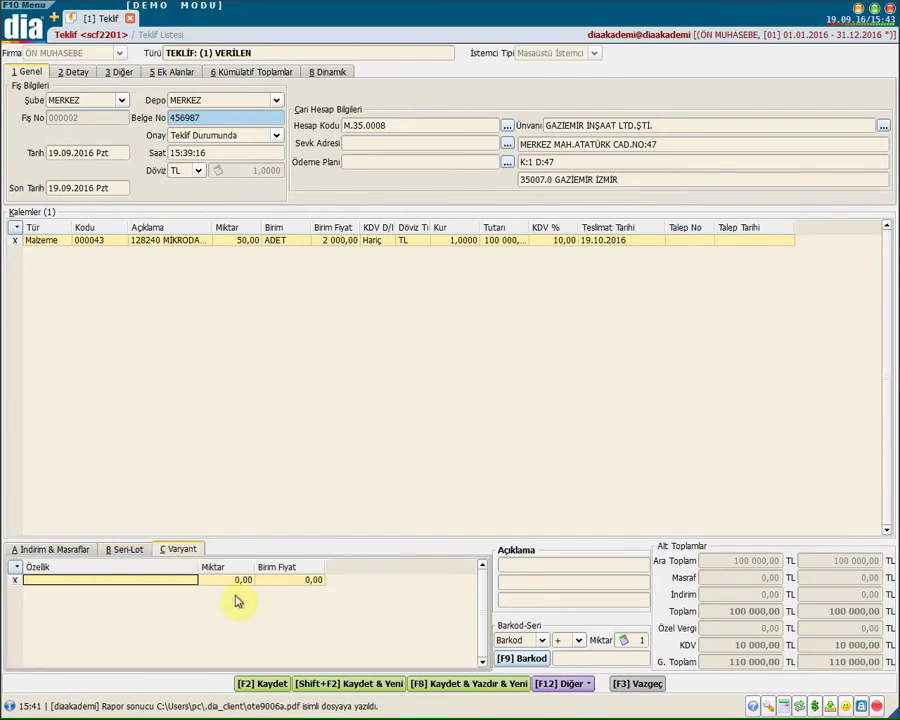
left_click(543, 640)
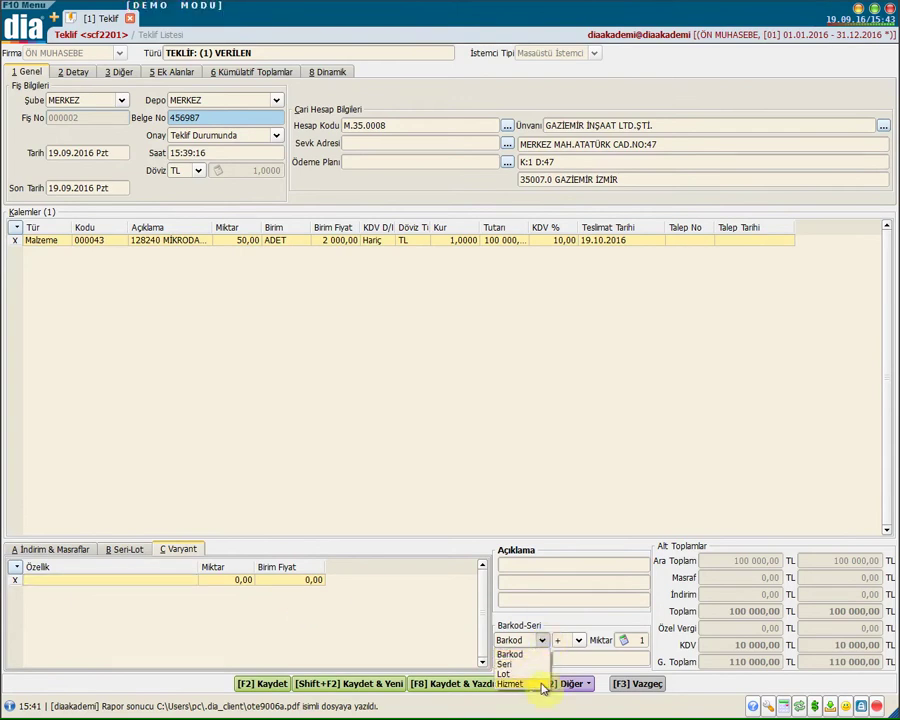
left_click(562, 662)
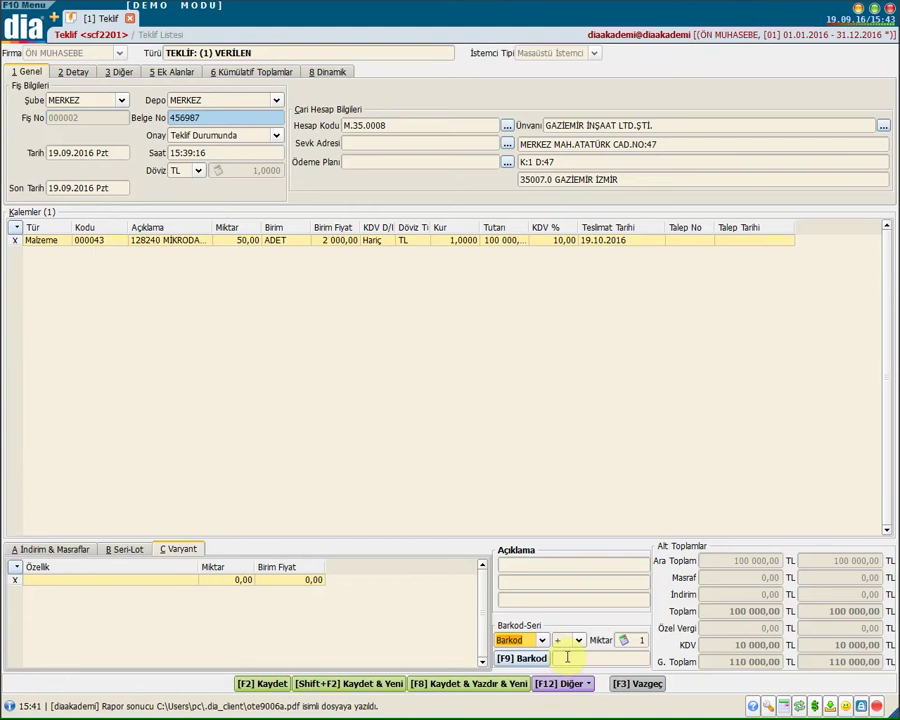
left_click(567, 657)
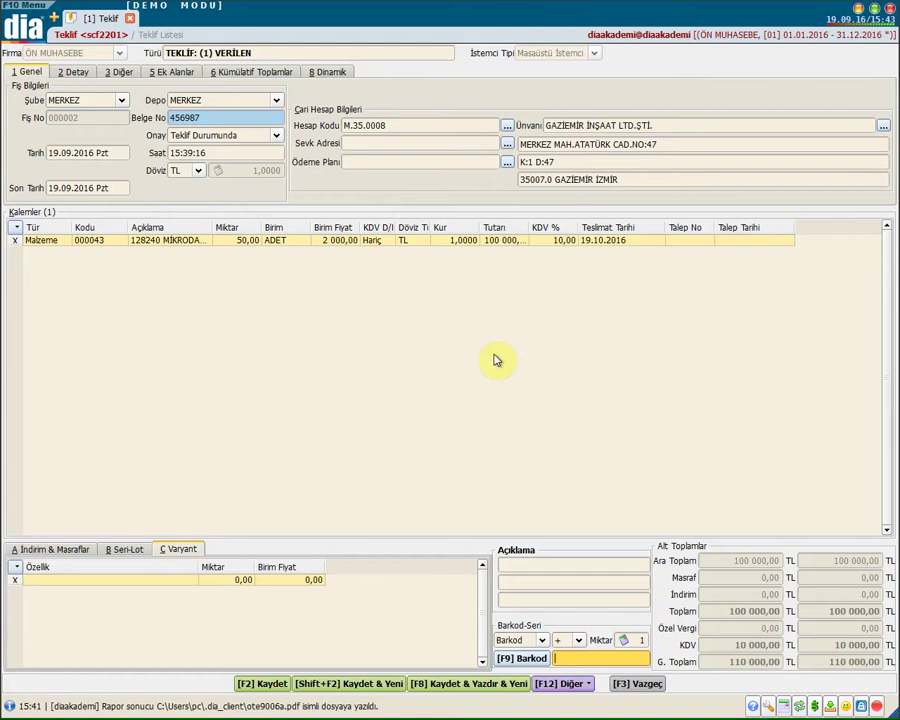
Examine the quote's Detay fields, including Bağlı Teklif, the reporting currency options, İthalat and İhracat
left_click(77, 73)
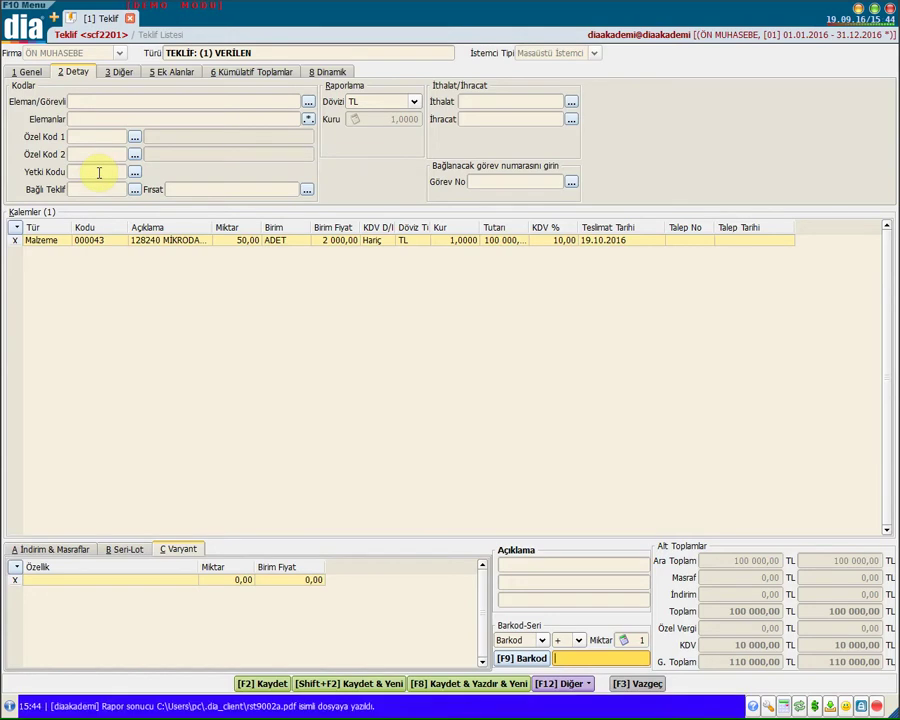
left_click(95, 189)
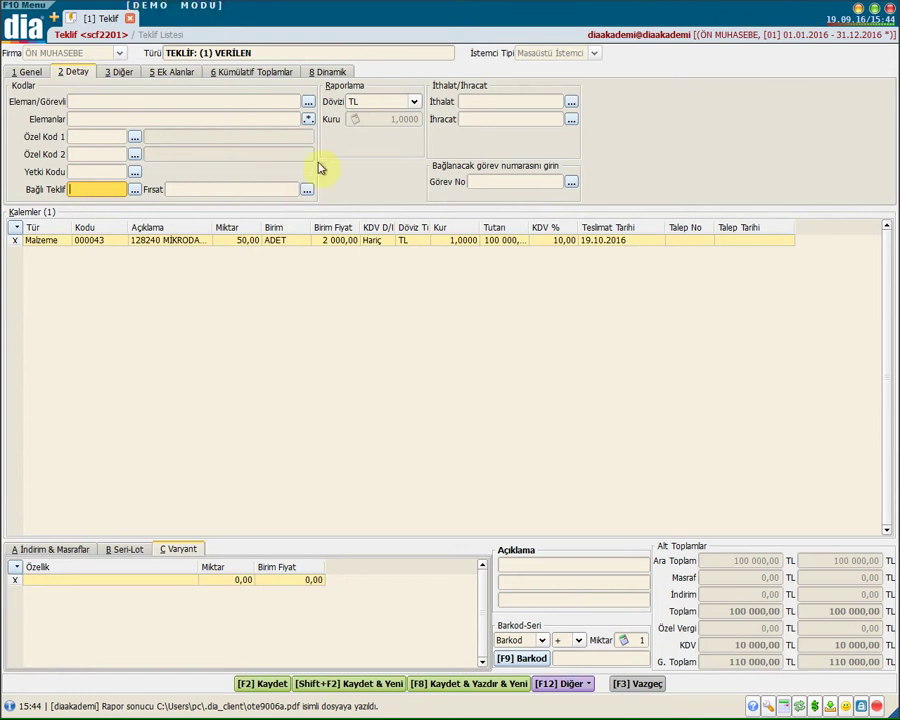
left_click(365, 108)
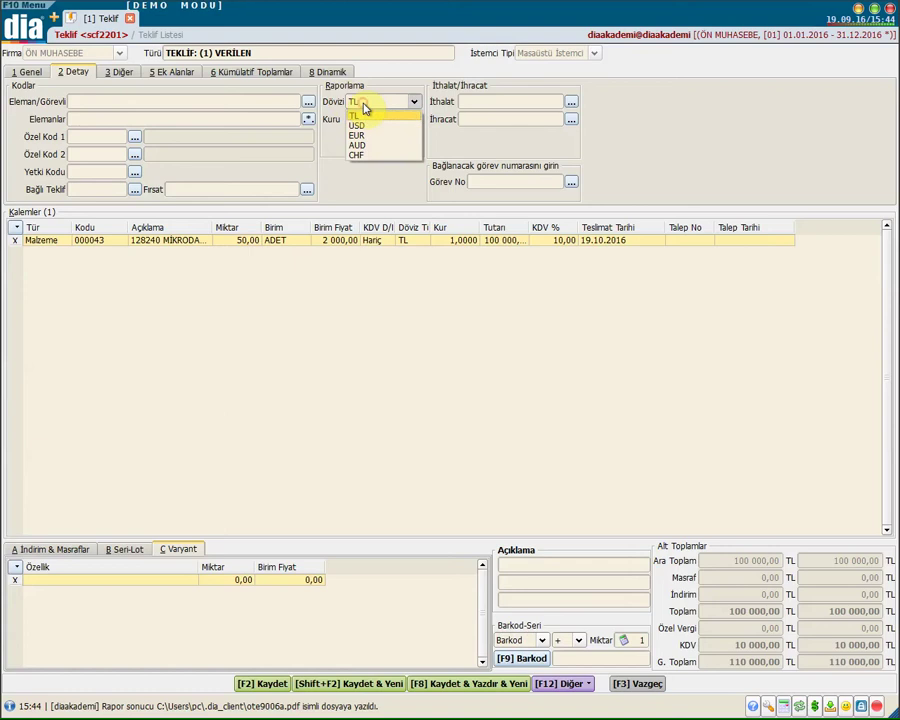
left_click(329, 139)
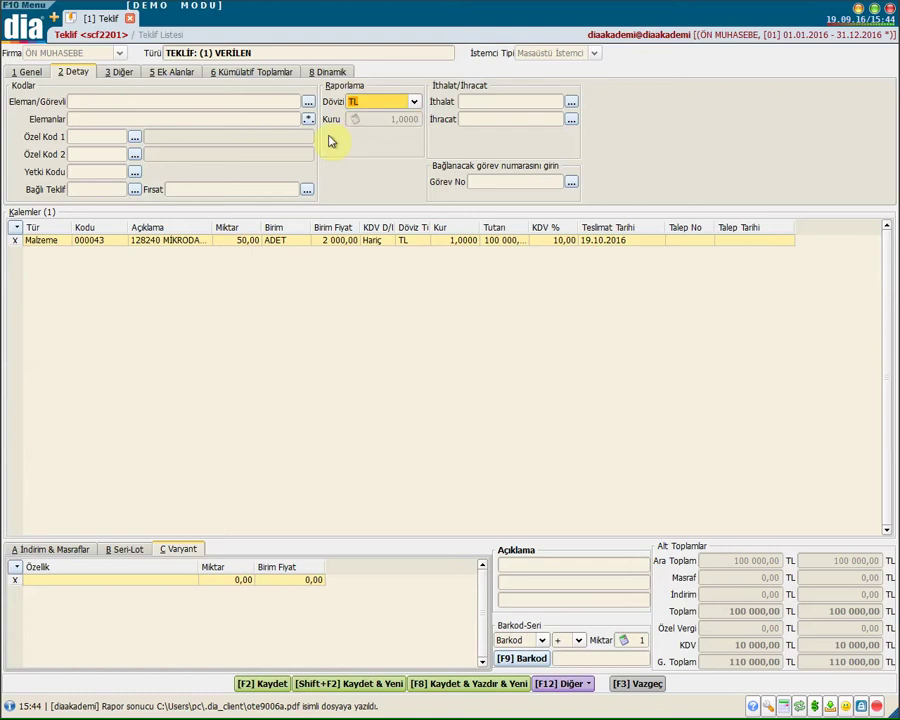
left_click(478, 101)
left_click(481, 117)
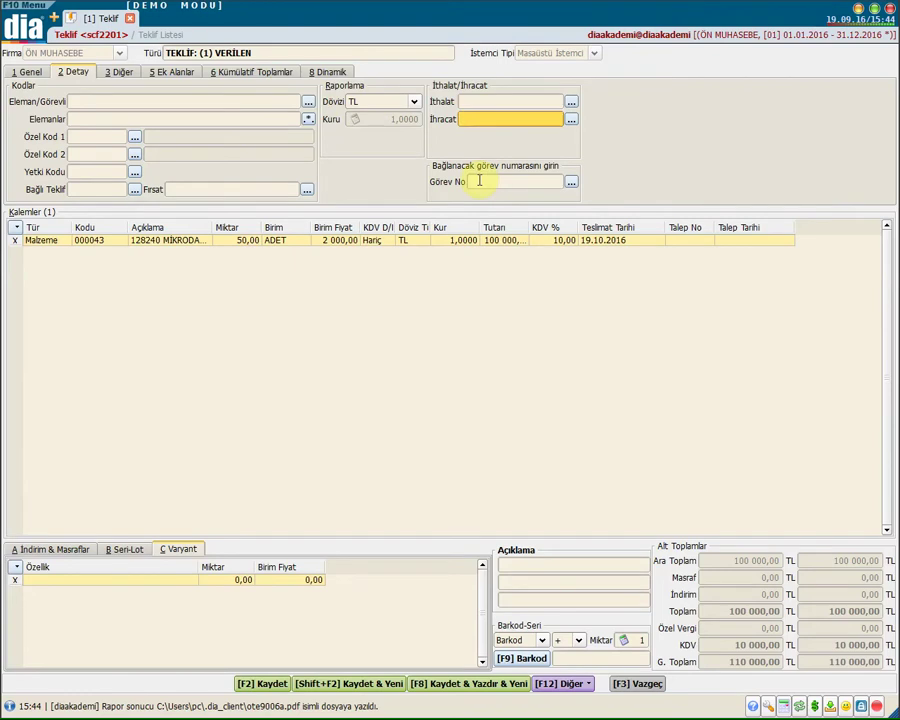
Set the quote's Fiyat Güncelleme source to Fiyat 2 in TL, declining to update the line item prices
left_click(120, 72)
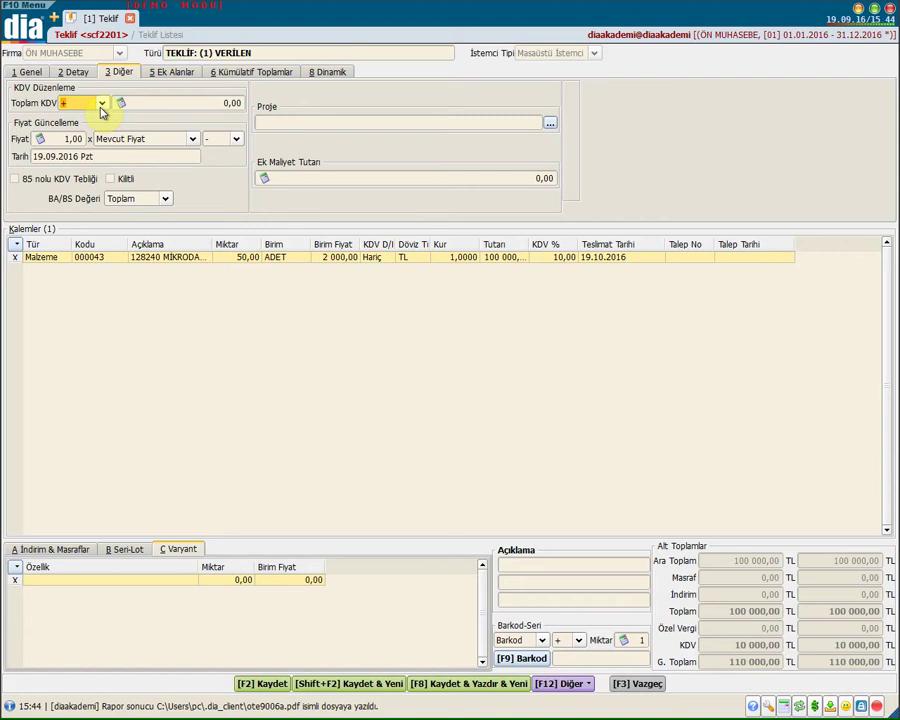
left_click(135, 140)
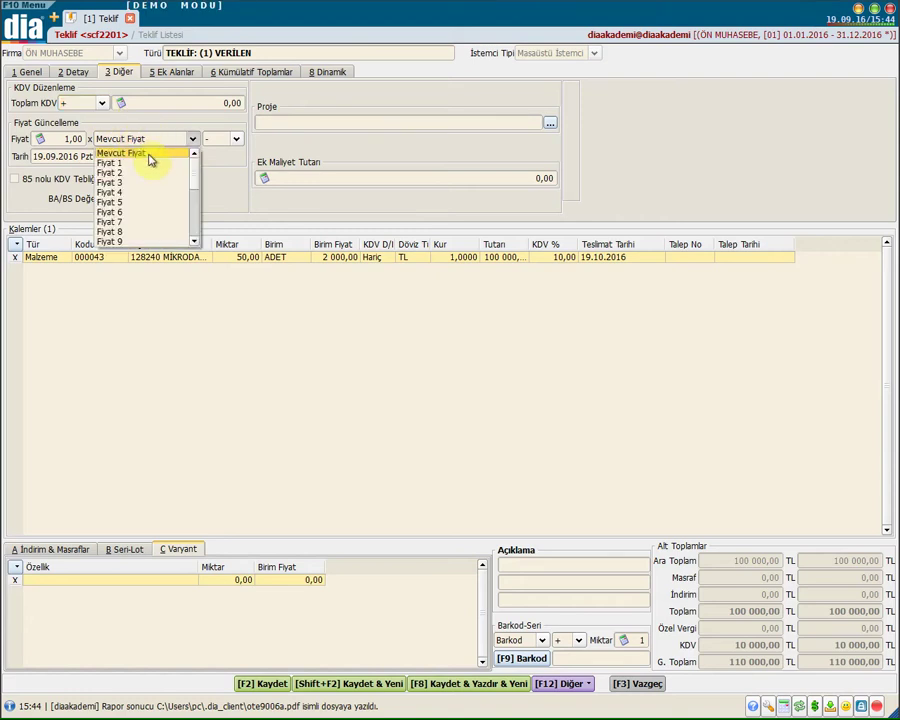
left_click(150, 160)
left_click(212, 143)
left_click(214, 161)
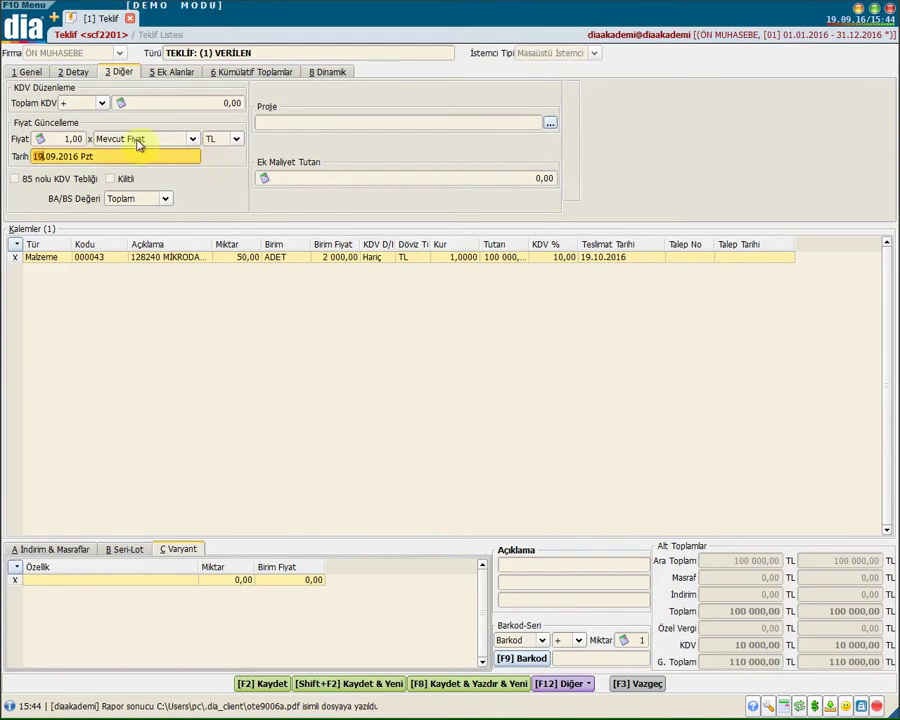
left_click(114, 140)
left_click(128, 171)
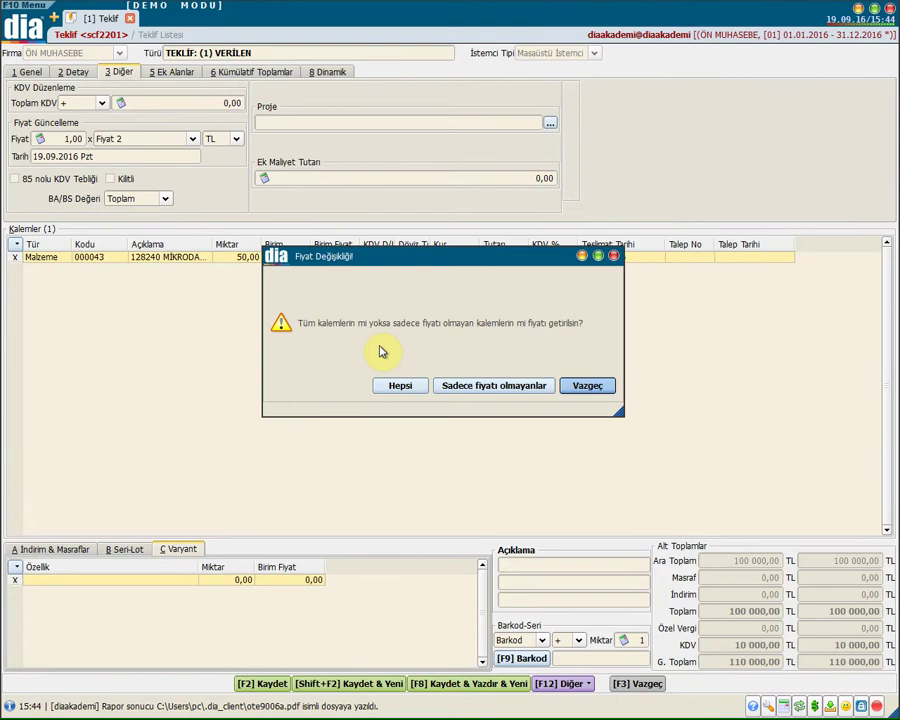
left_click(614, 257)
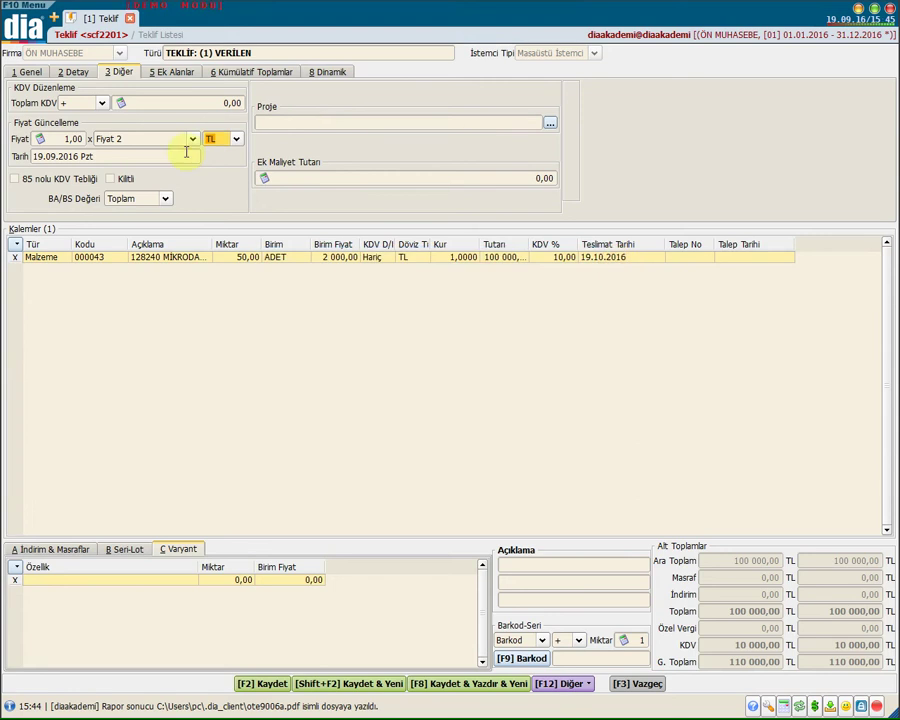
Examine the quote's BA/BS Değeri options, the Proje and Ek Maliyet Tutarı fields, and the Ek Alanlar fields
left_click(127, 200)
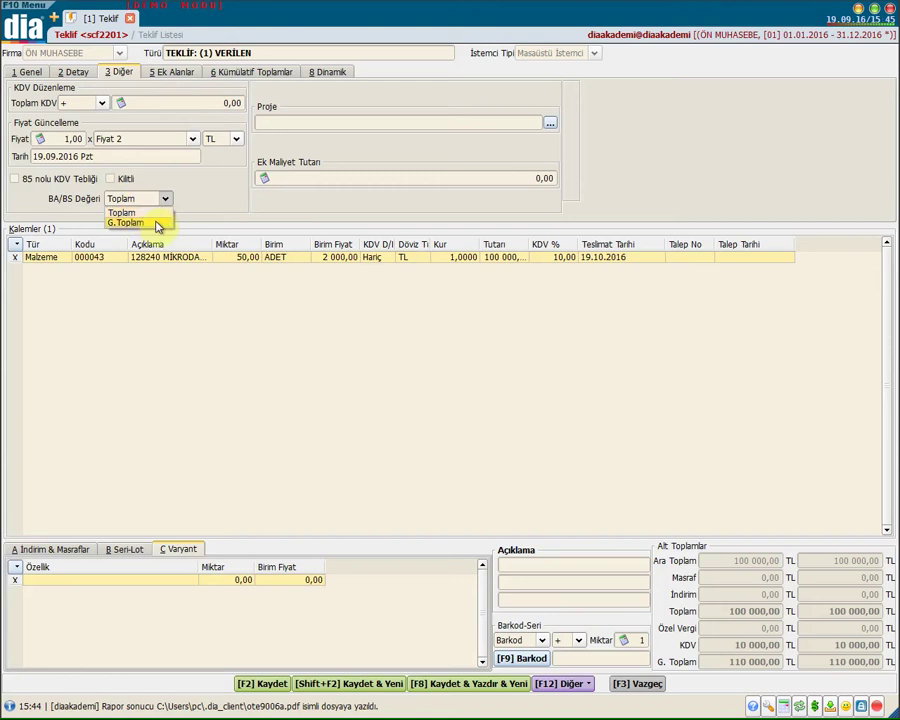
left_click(167, 200)
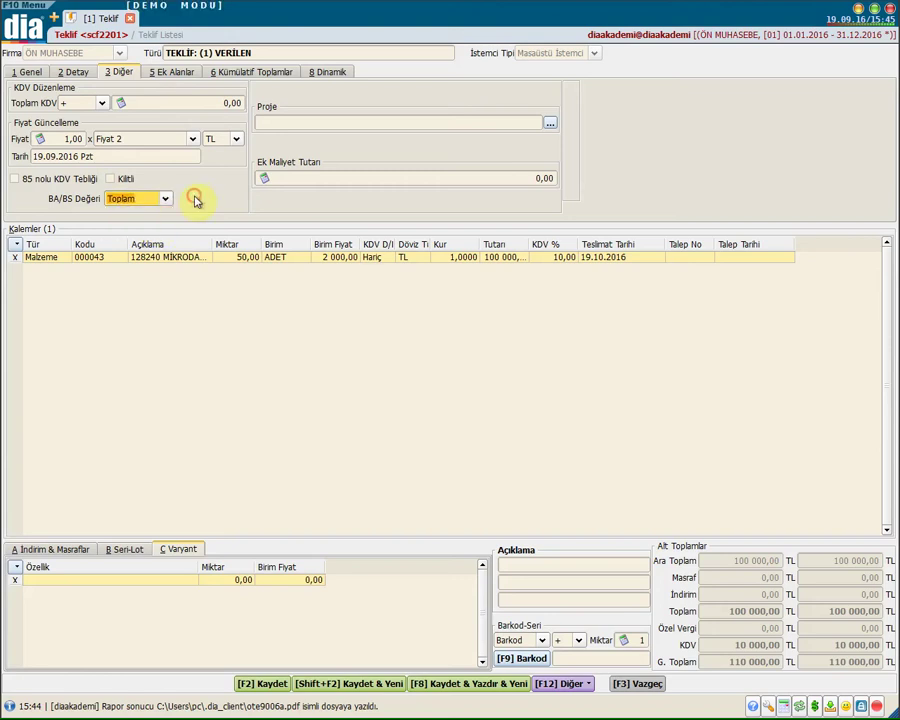
left_click(266, 121)
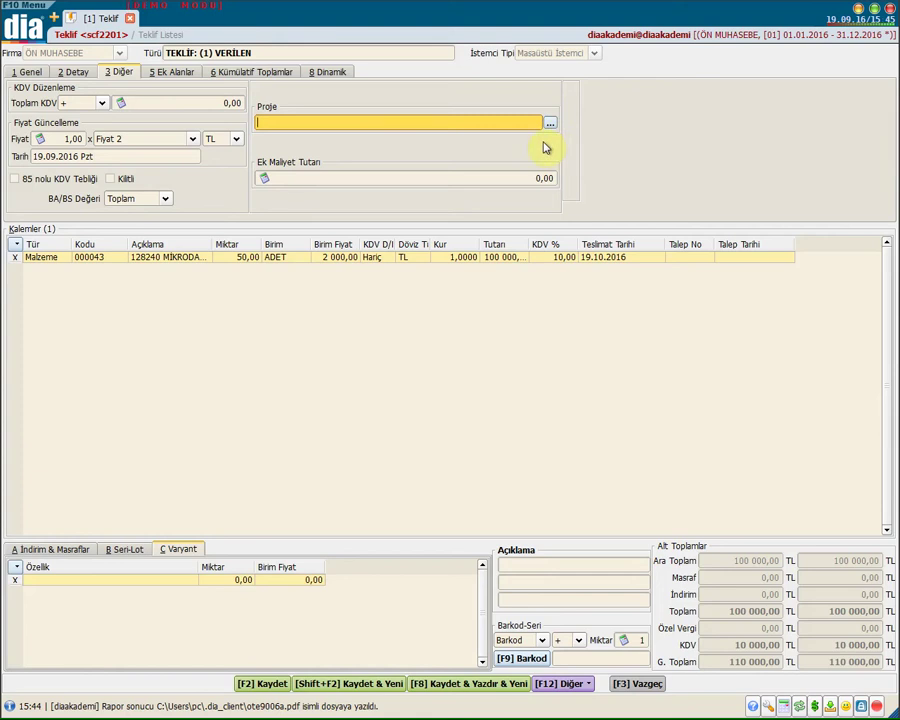
left_click(528, 180)
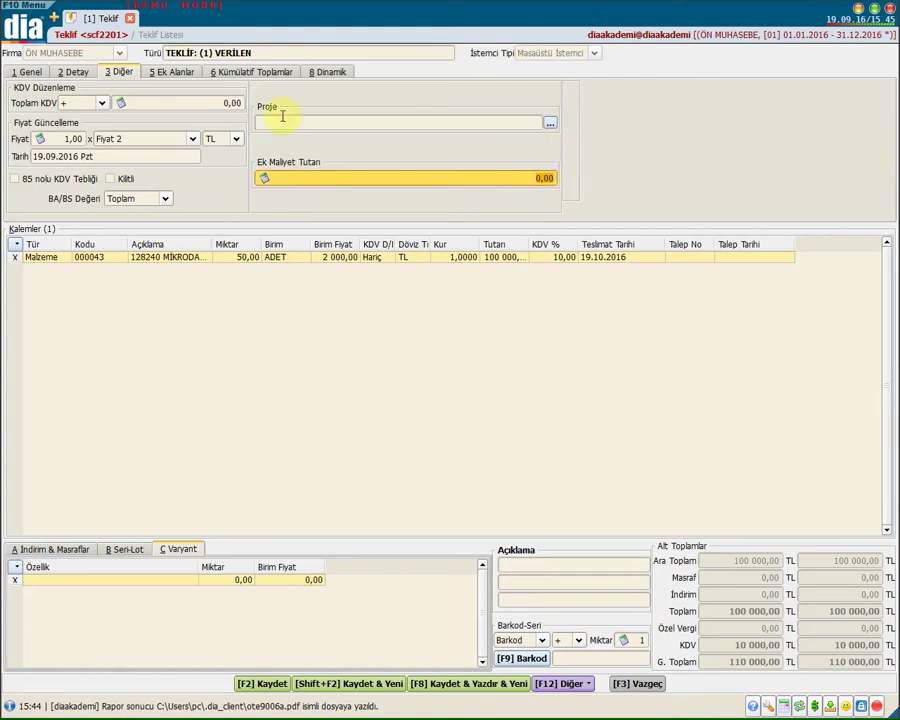
left_click(193, 76)
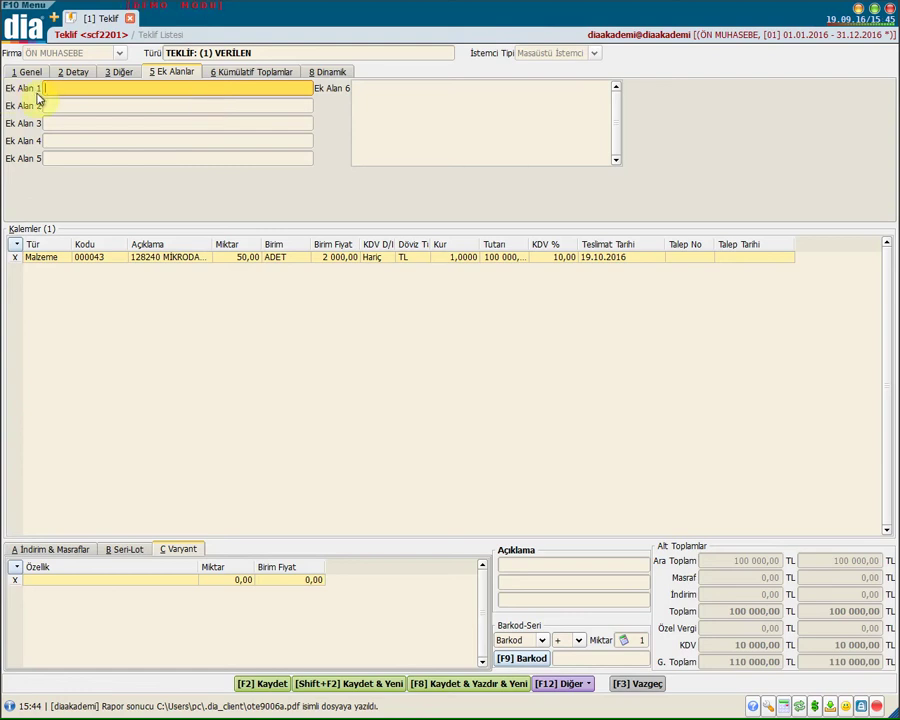
Find and open the Sistem Parametreleri screen alongside the quote
left_click(30, 24)
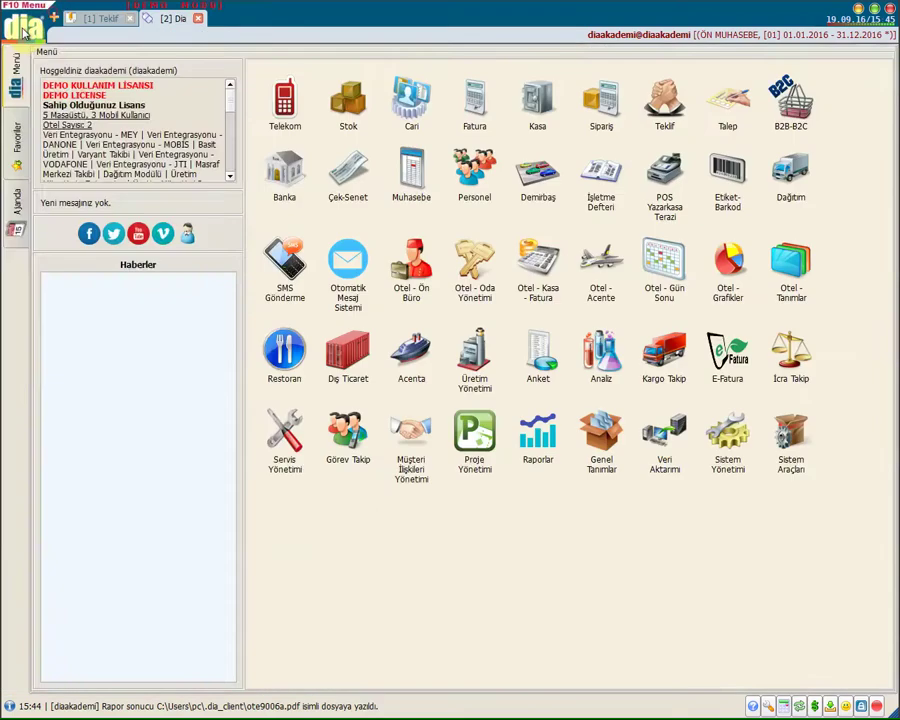
double_click(40, 52)
type("sistem")
left_click(100, 196)
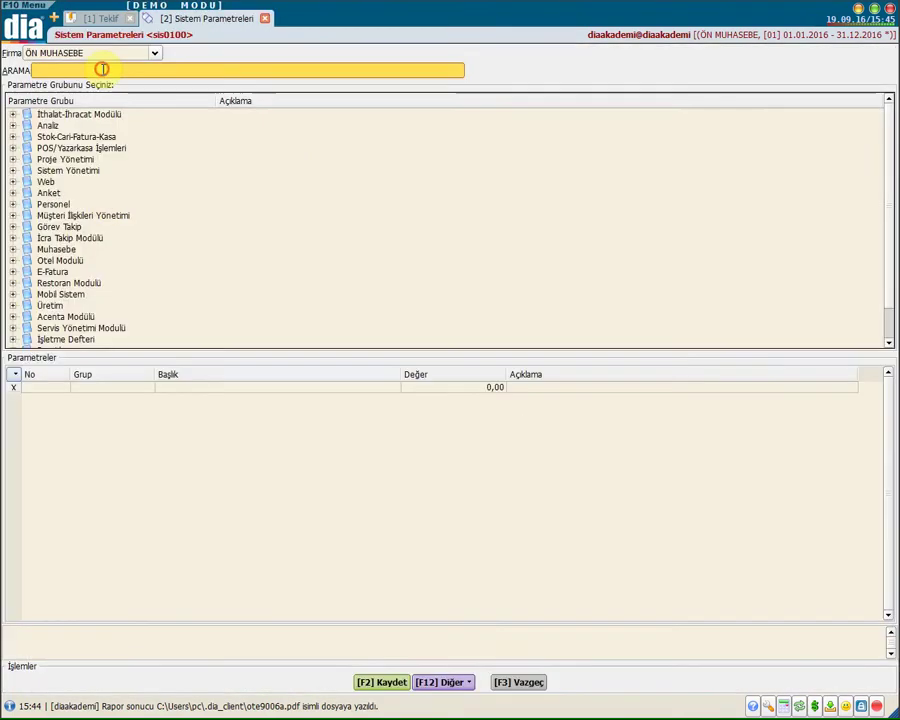
Search the system parameters for "ek alan" and list the SİF AÇIKLAMA 1-2-3 group's parameters
type("ek a")
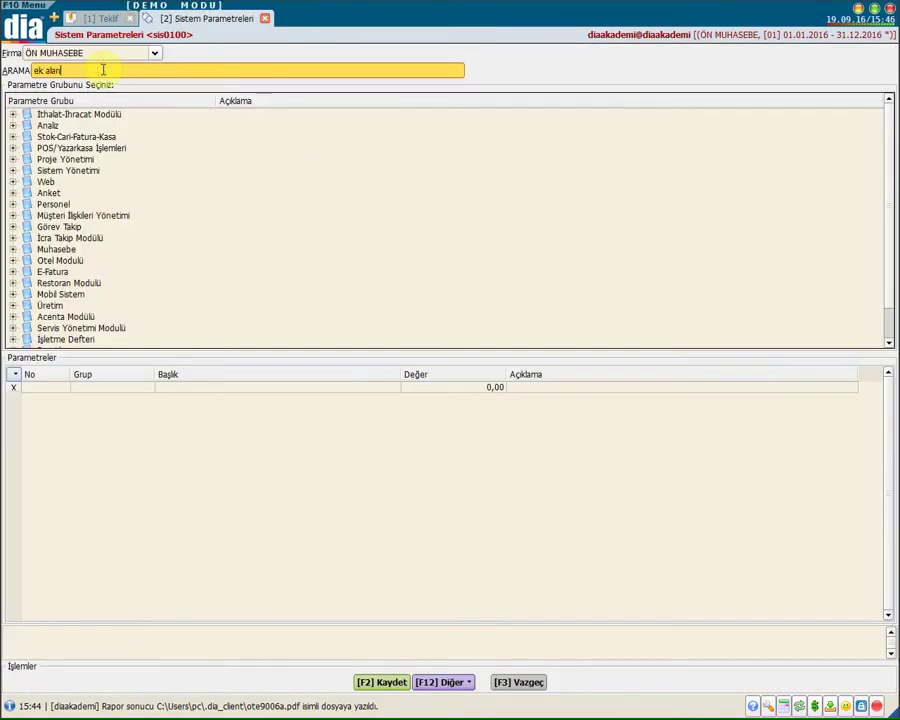
type("lan")
key("Return")
left_click(96, 193)
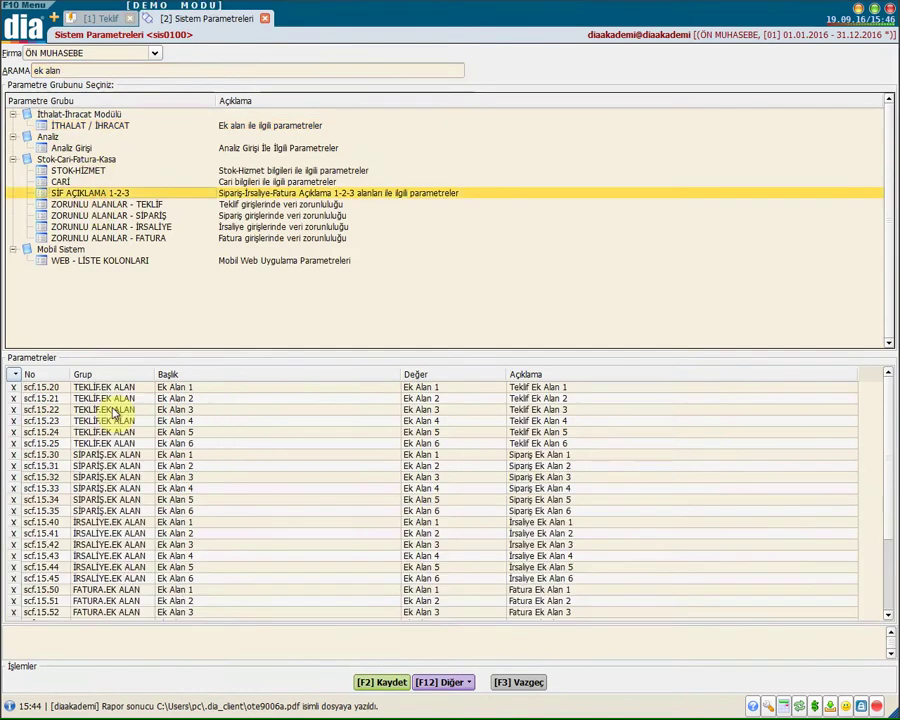
Set the value of the TEKLİF.EK ALAN parameter Ek Alan 1 to DENEME and save the parameters
left_click(432, 389)
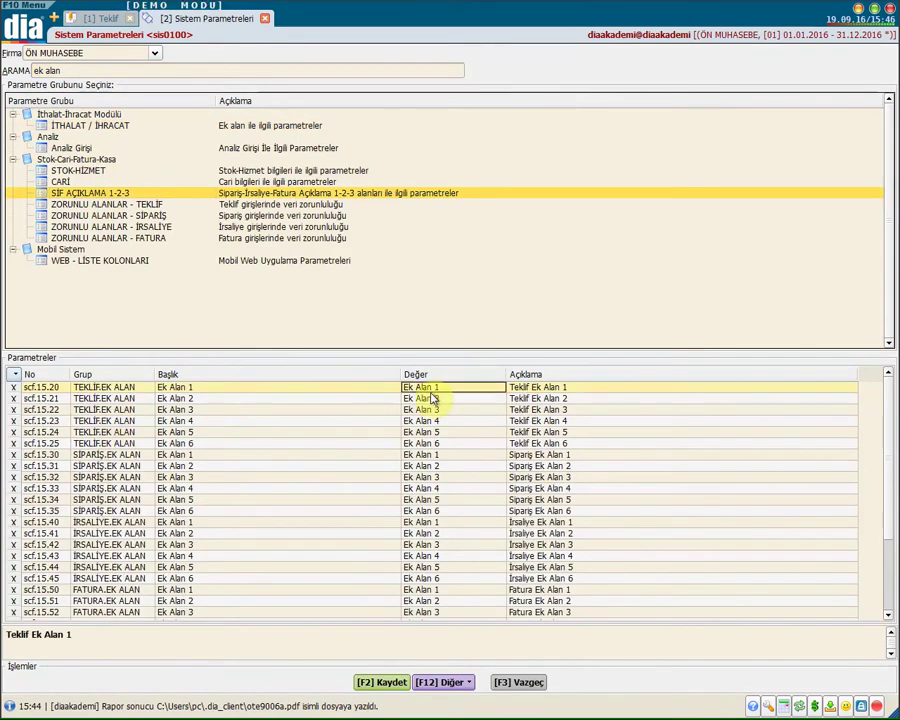
left_click(441, 388)
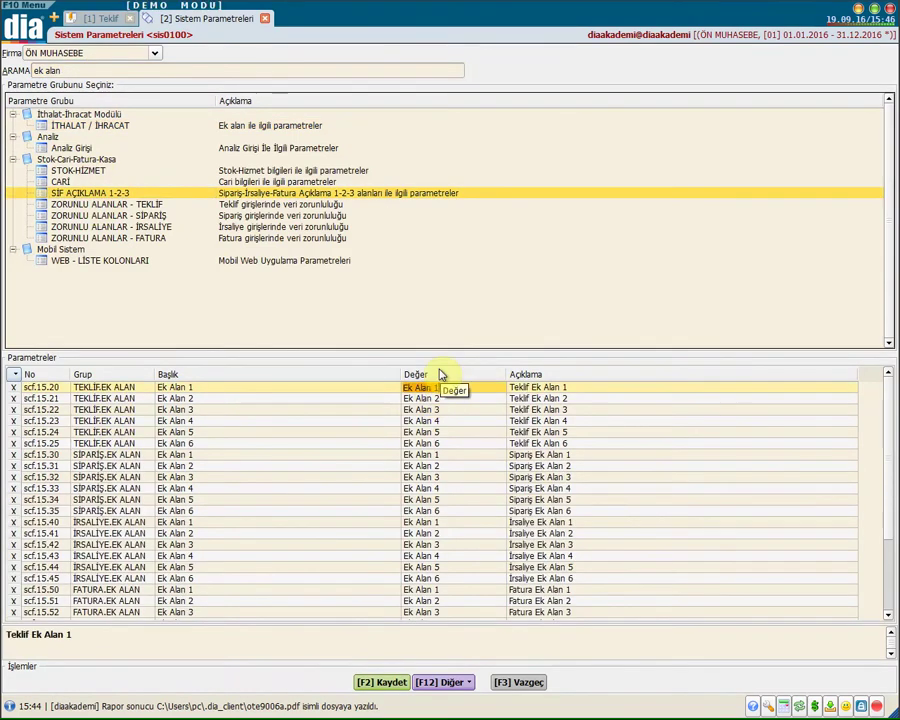
type("DENEME")
left_click(330, 399)
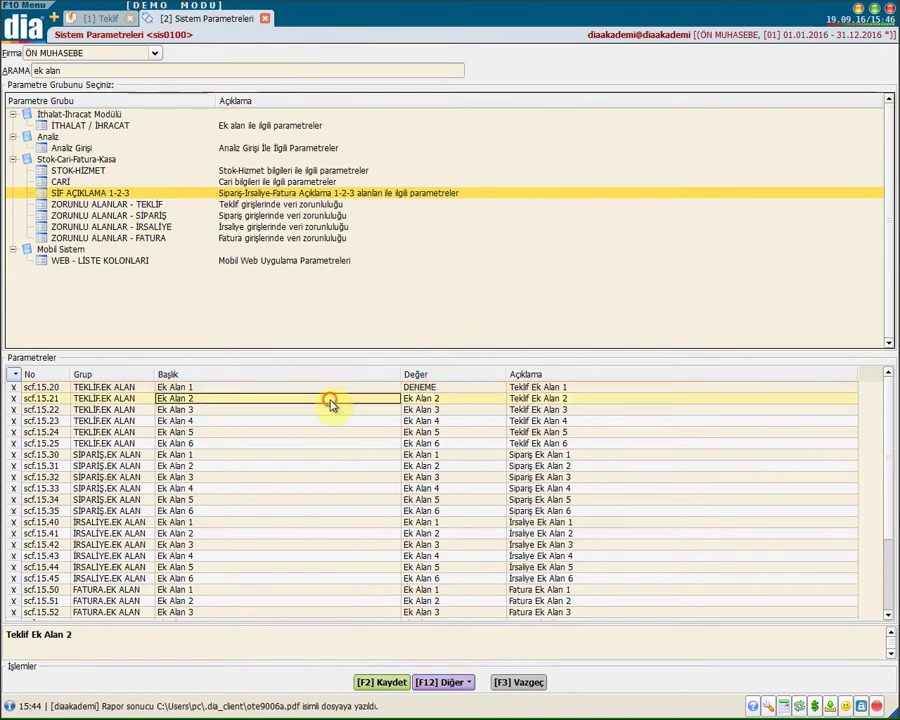
left_click(390, 682)
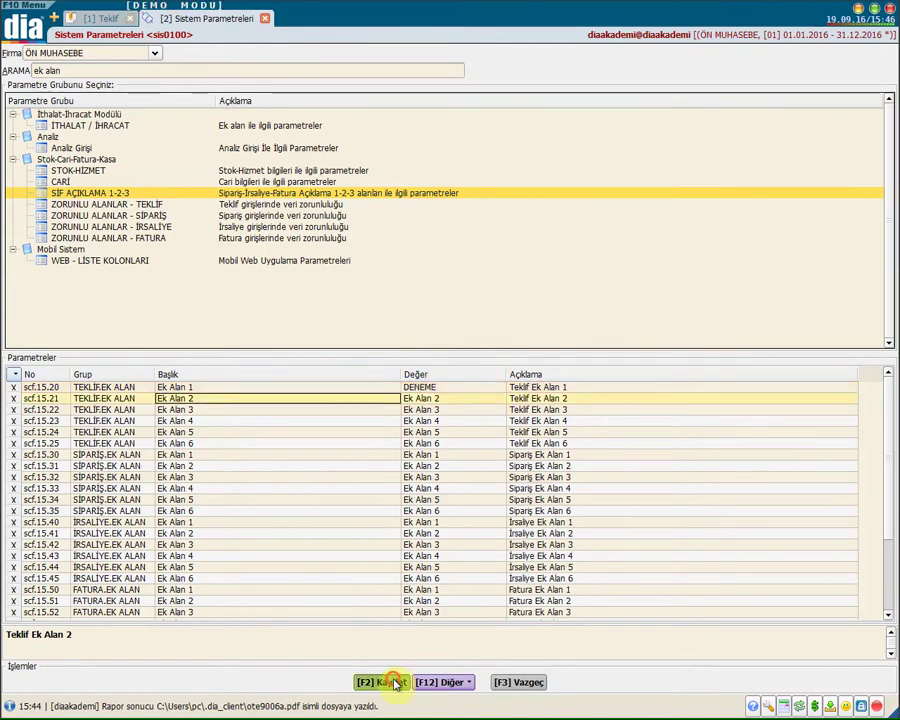
Return to the open quote, view its Kümülatif Toplamlar section, and save the quote, acknowledging the slip-number notice
left_click(98, 17)
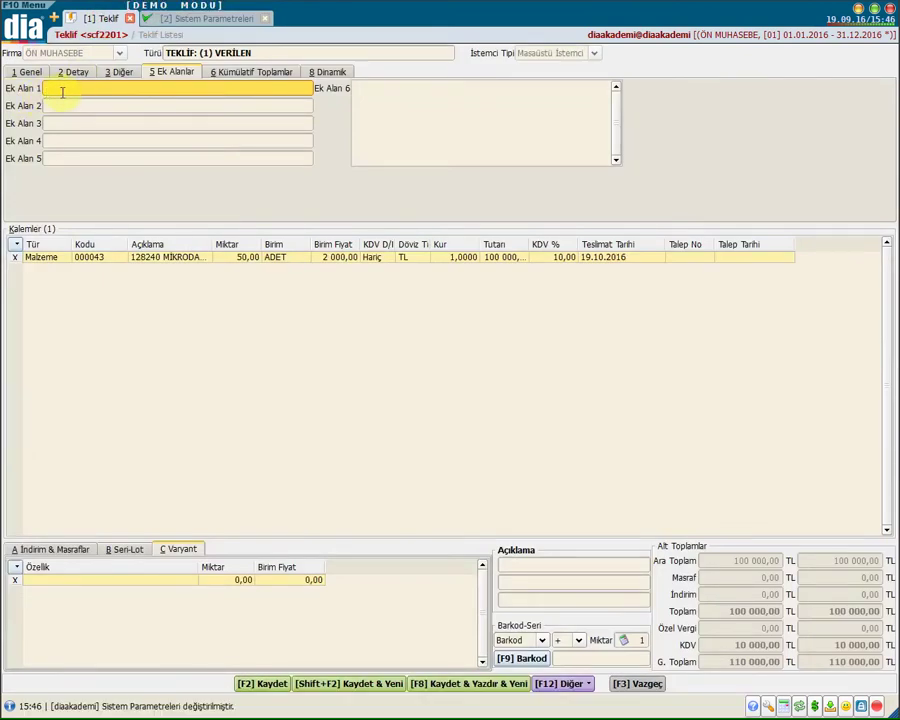
left_click(246, 75)
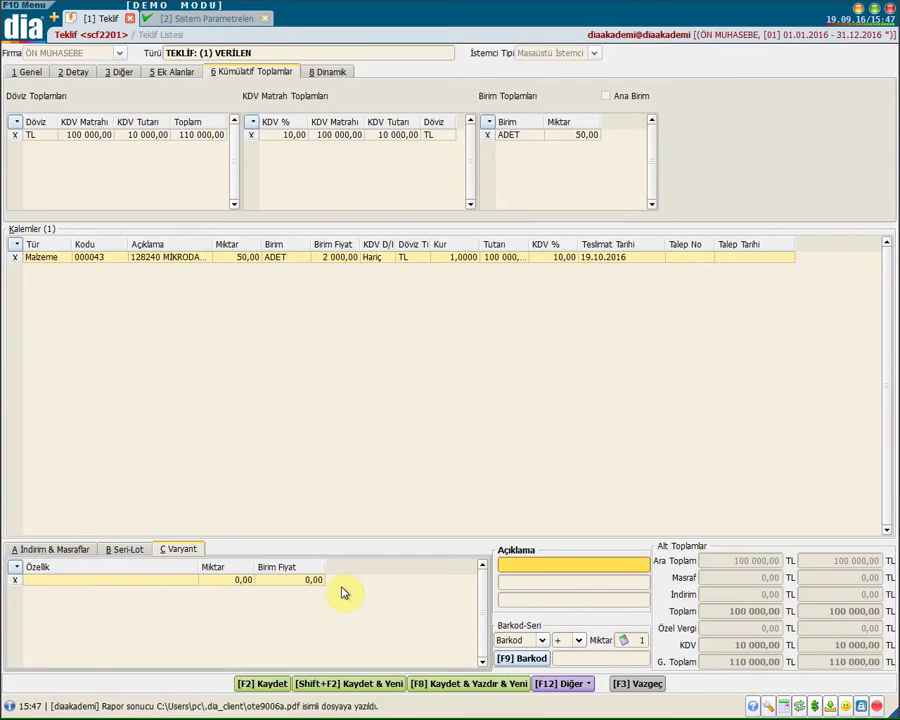
key("F2")
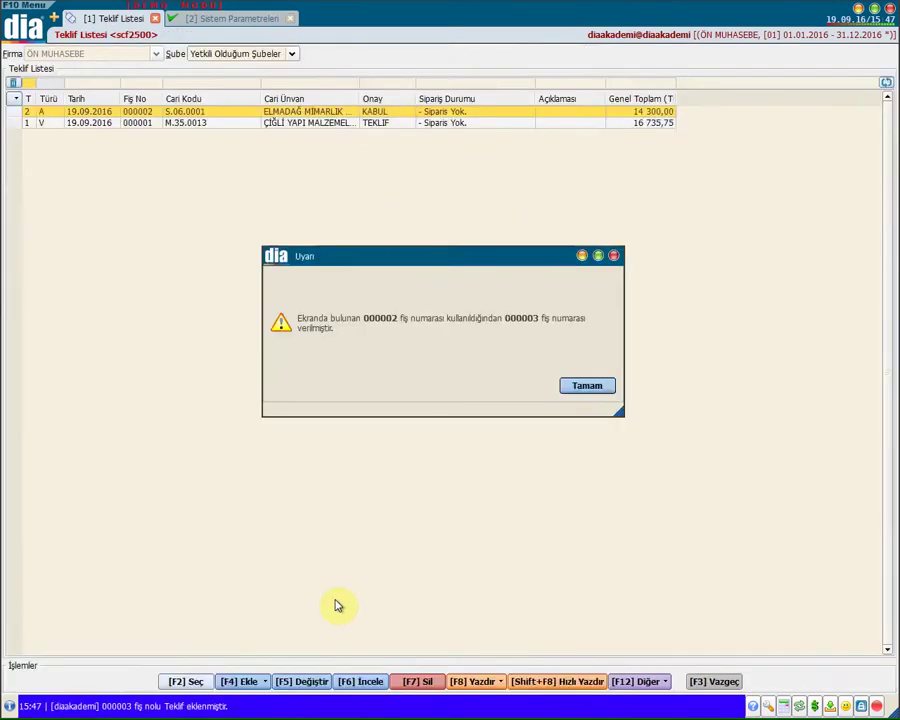
left_click(584, 388)
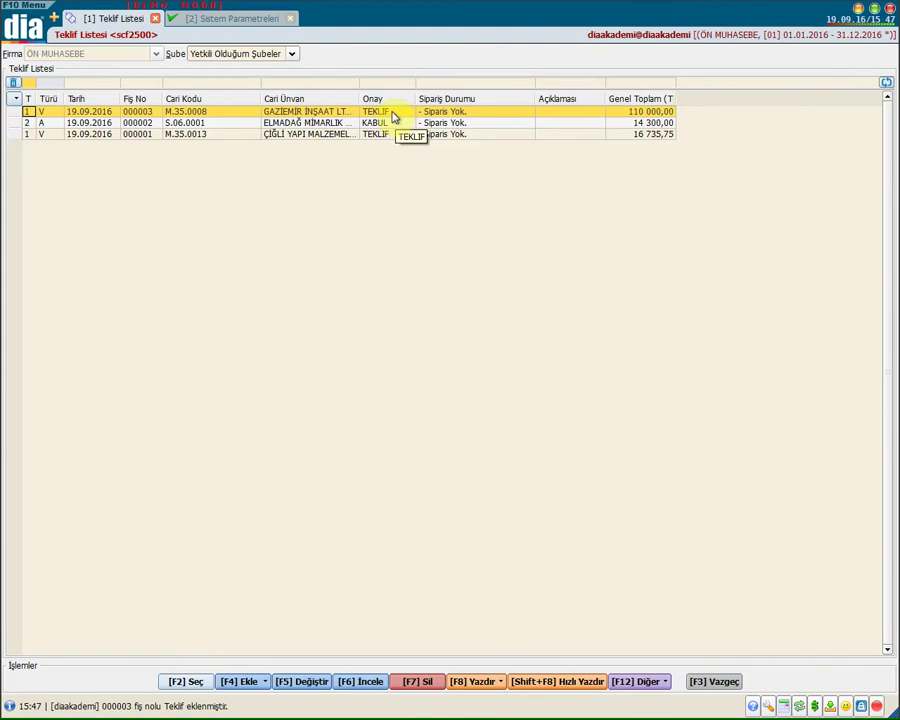
Change the approval status of the newly saved quote to Analiz Aşamasında and confirm the change
left_click(645, 682)
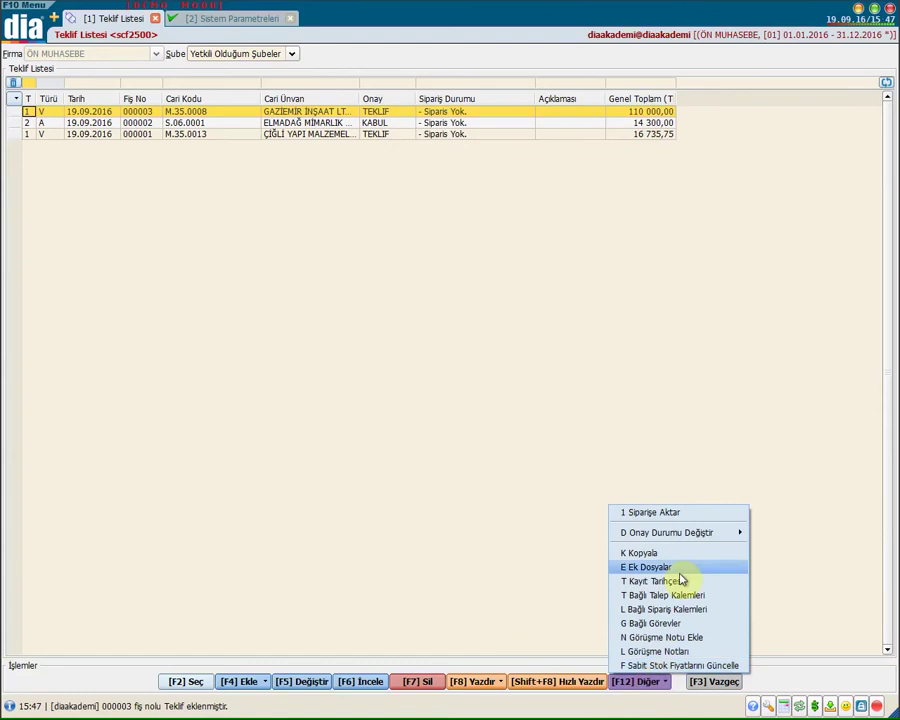
mouse_move(666, 531)
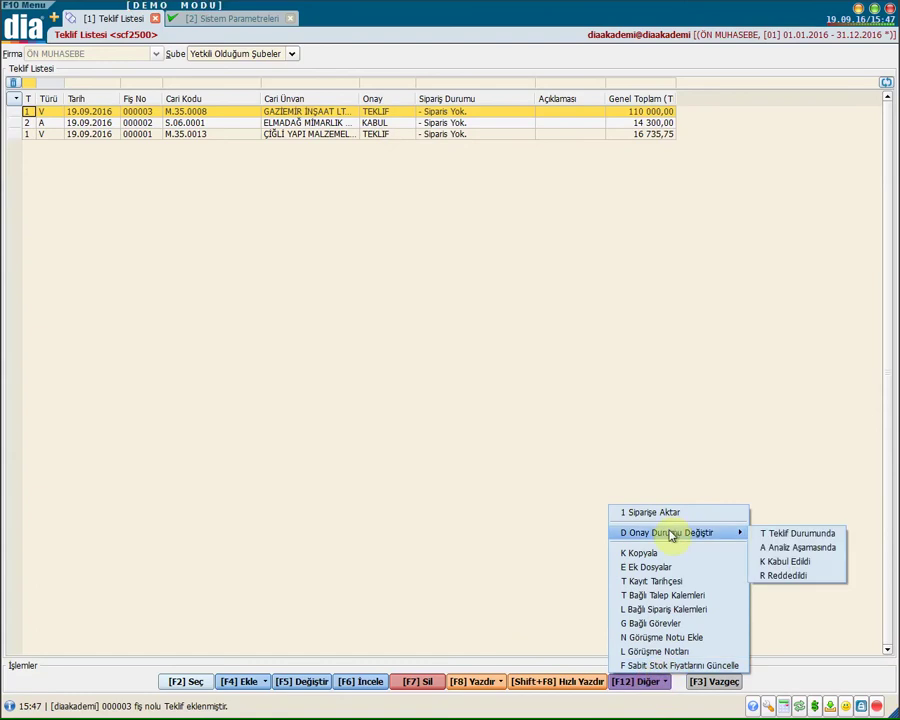
left_click(810, 550)
left_click(526, 389)
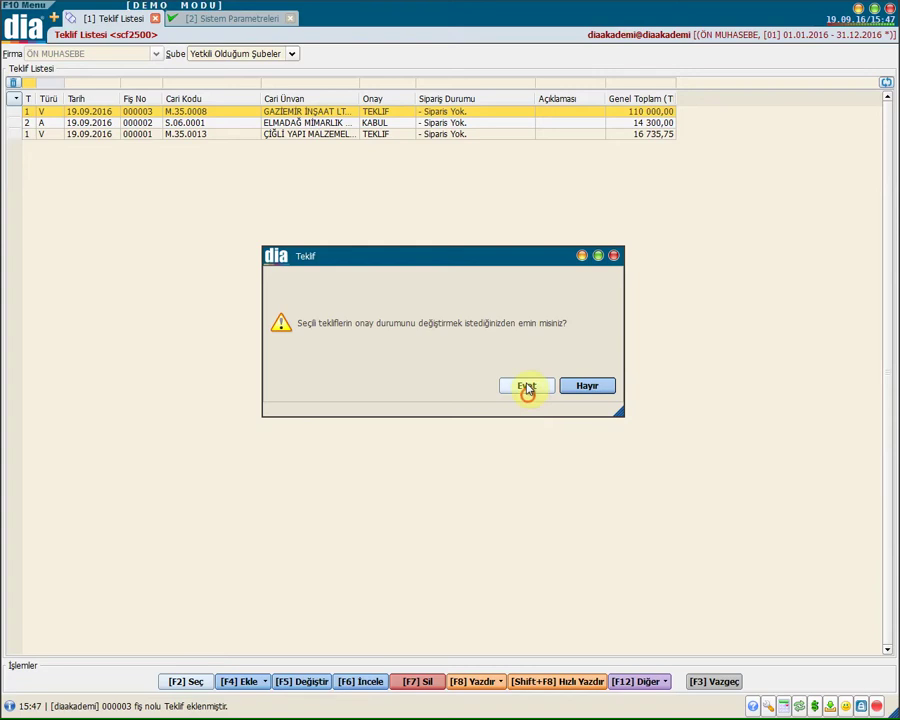
Run the Teklif Fişi report on screen for the quote with KABUL approval, using the Tek Basım print format
left_click(645, 681)
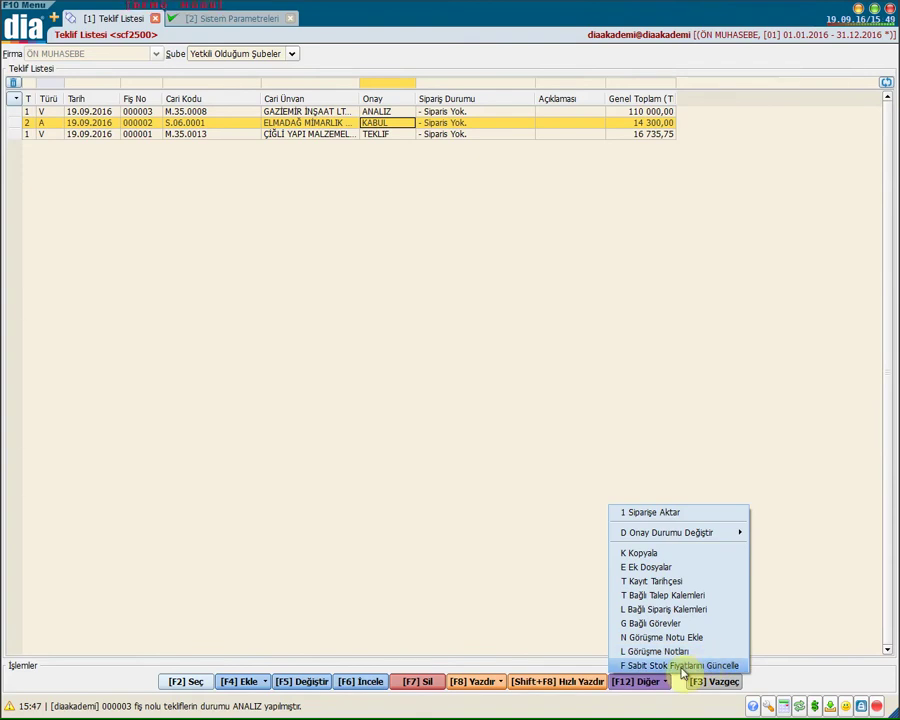
left_click(551, 630)
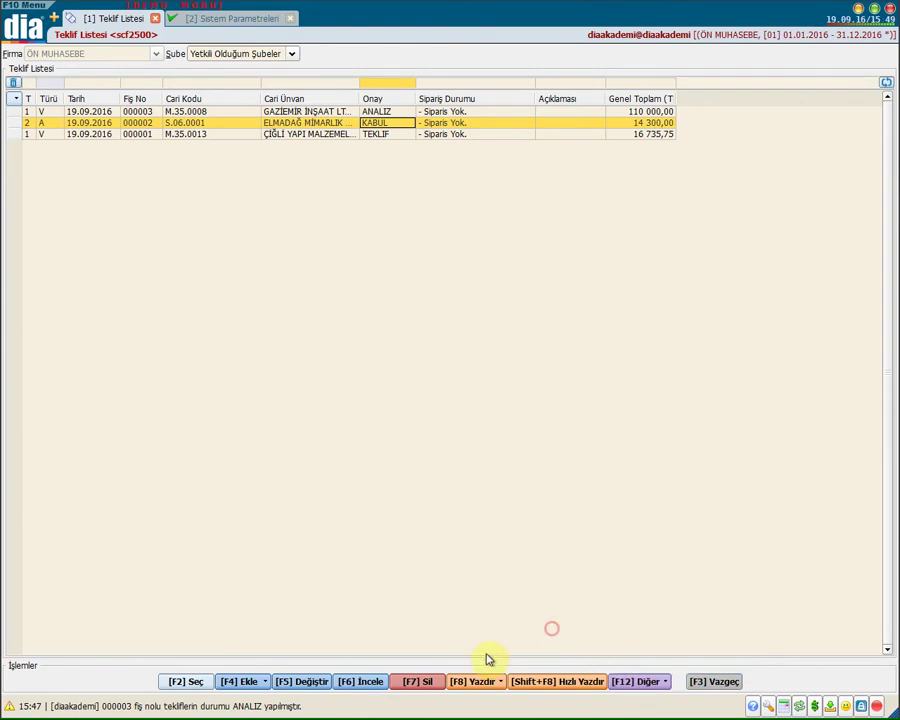
left_click(472, 683)
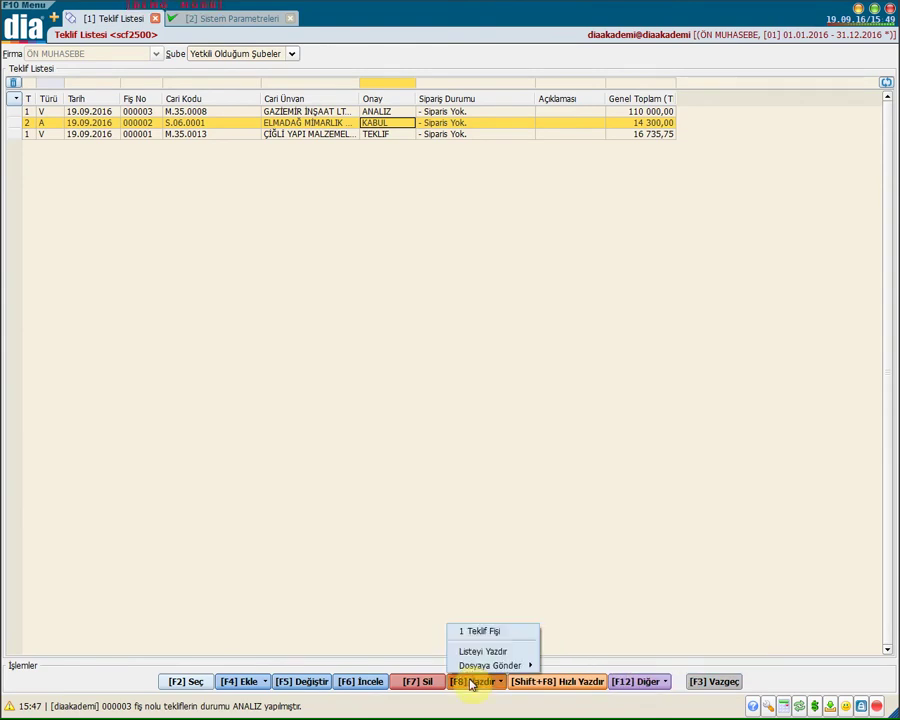
left_click(506, 634)
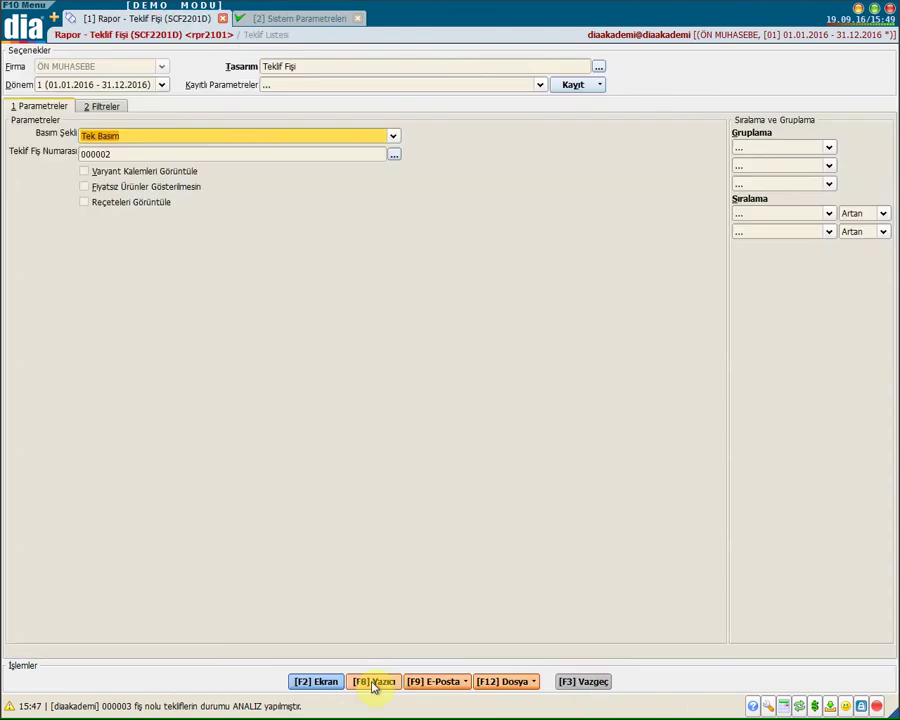
left_click(313, 682)
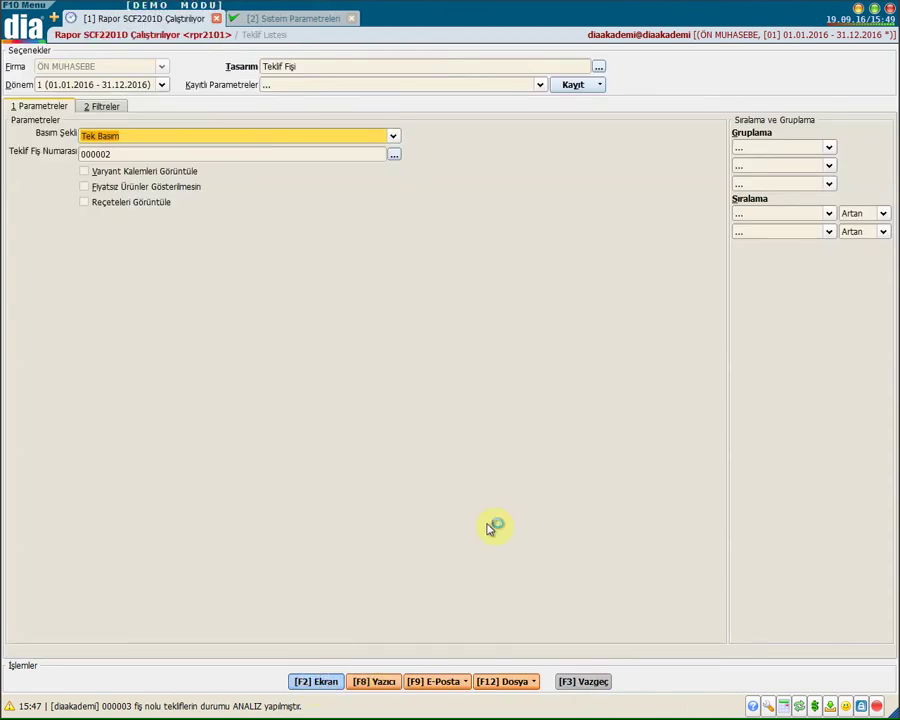